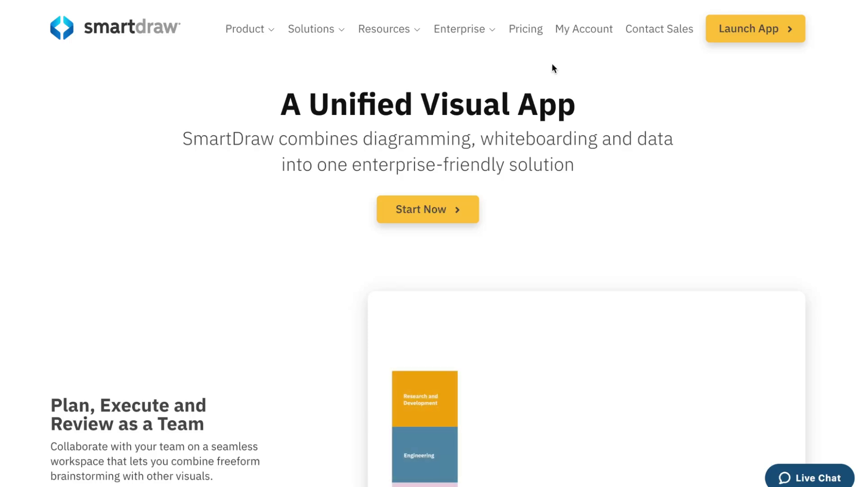
# - Scroll the landing page and preview the BPMN, Space Plans, Teams and Jira example diagrams
pyautogui.scroll(-2, 553, 68)
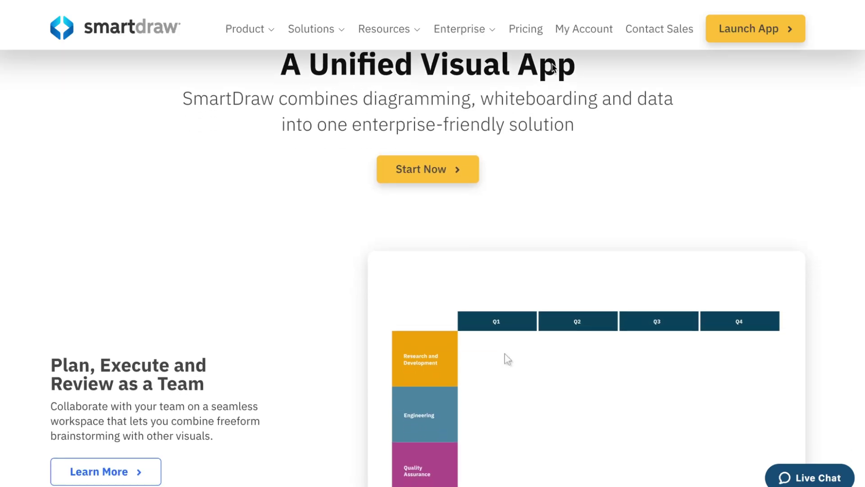
pyautogui.scroll(-3, 553, 63)
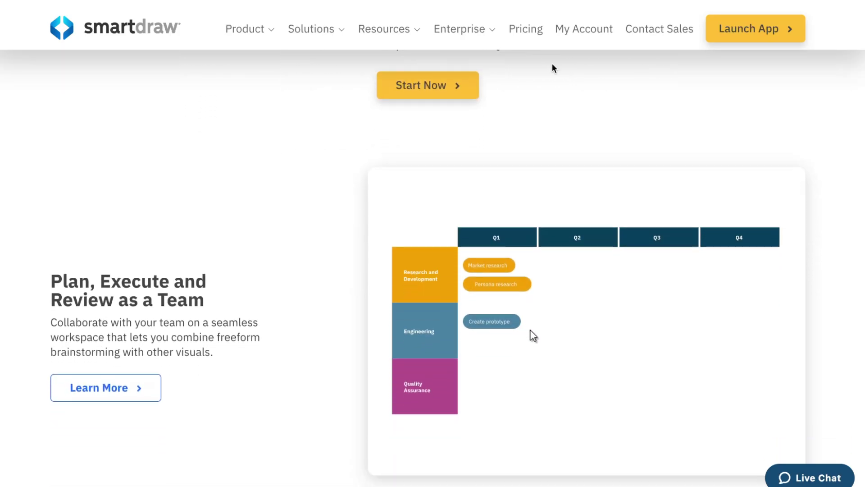
pyautogui.scroll(-4, 553, 68)
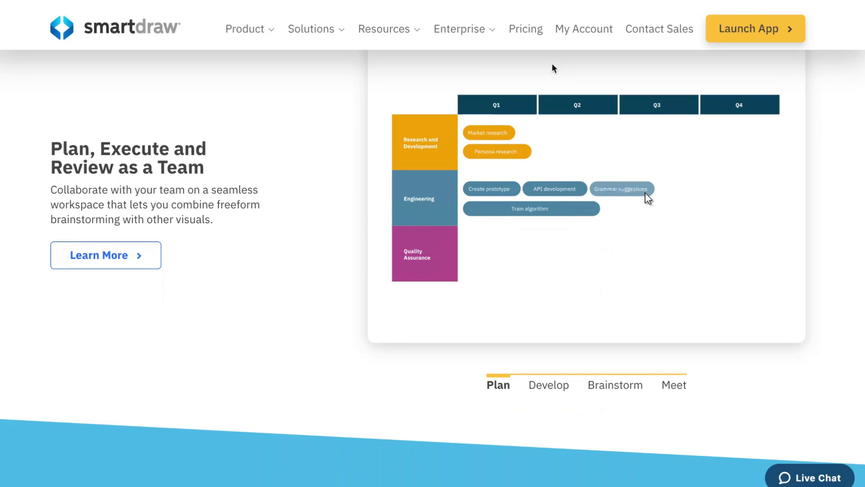
pyautogui.scroll(-5, 554, 68)
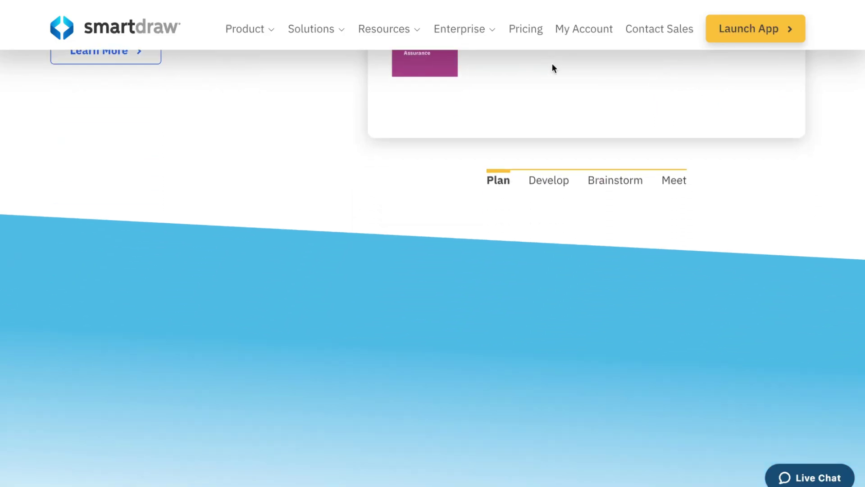
pyautogui.scroll(-2, 553, 64)
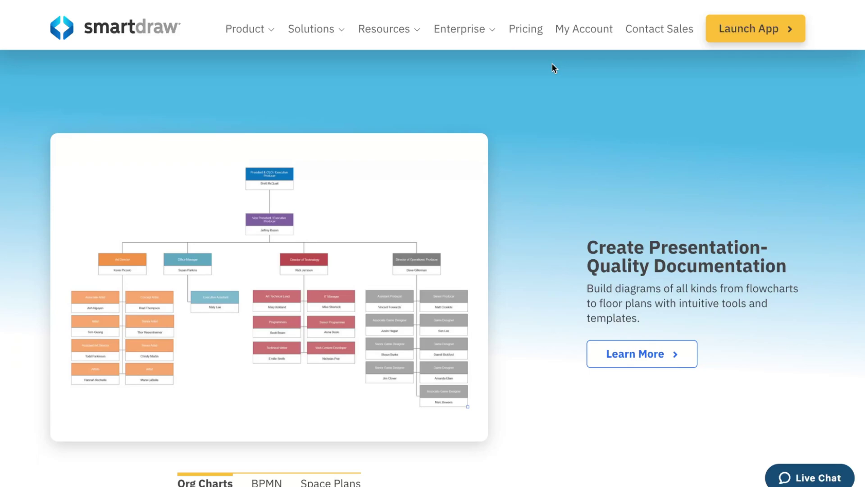
pyautogui.scroll(-1, 554, 68)
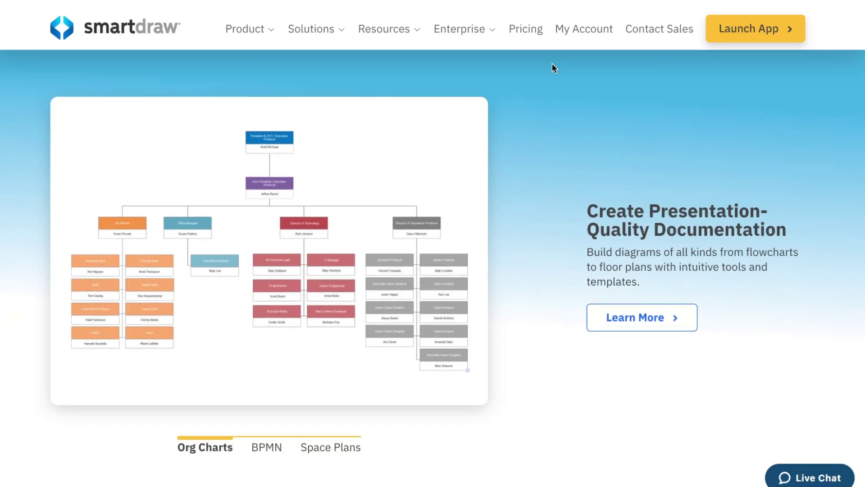
pyautogui.click(268, 449)
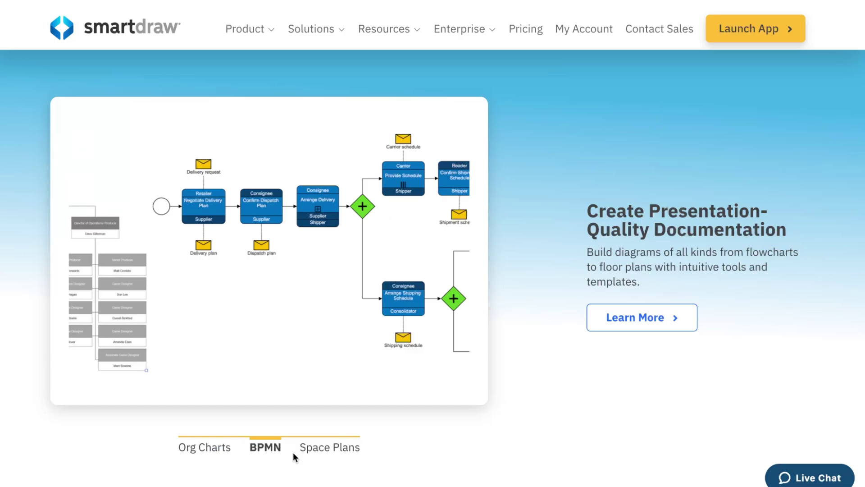
pyautogui.click(317, 453)
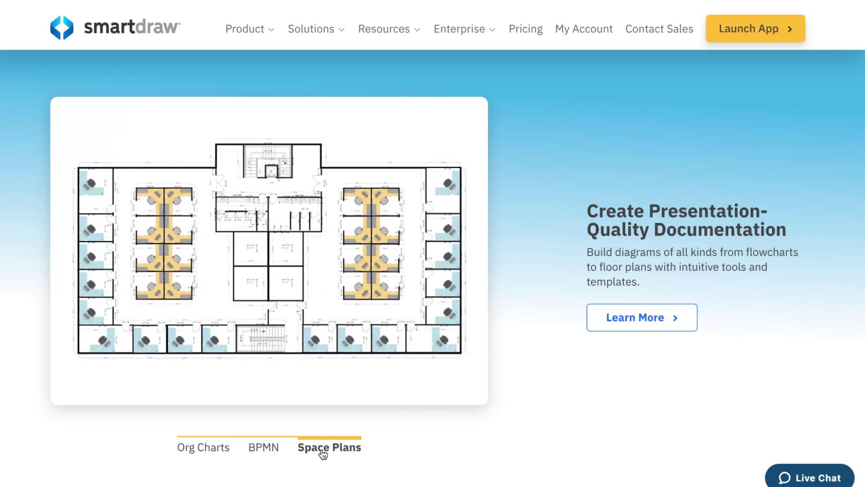
pyautogui.scroll(-2, 322, 451)
pyautogui.scroll(-8, 321, 454)
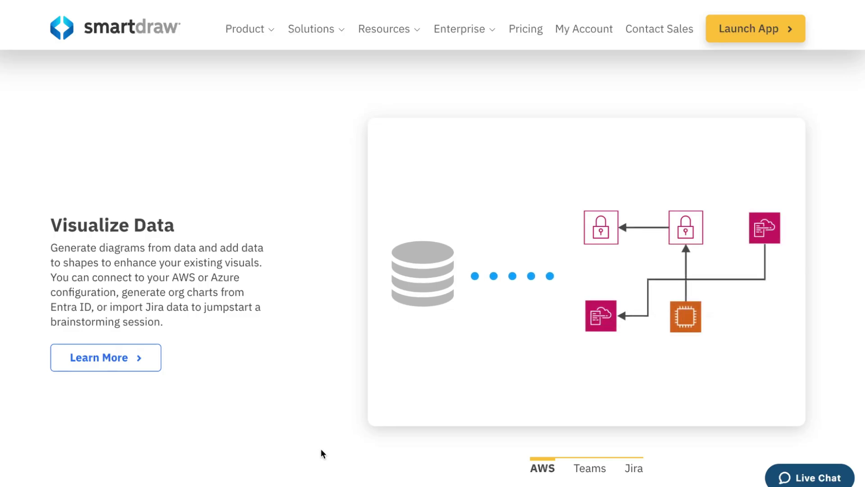
pyautogui.click(586, 468)
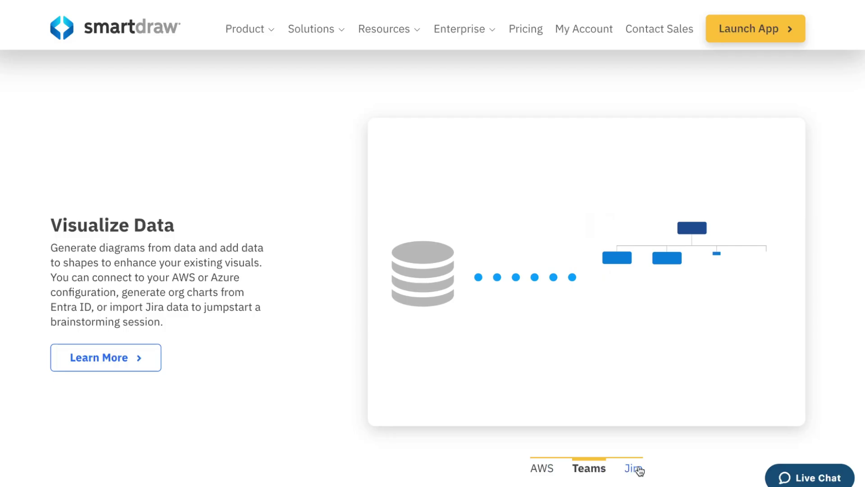
pyautogui.click(633, 467)
# - Scroll the Home dashboard over the empty Recent Documents list and four Recent Templates cards
pyautogui.scroll(2, 540, 207)
pyautogui.scroll(6, 539, 208)
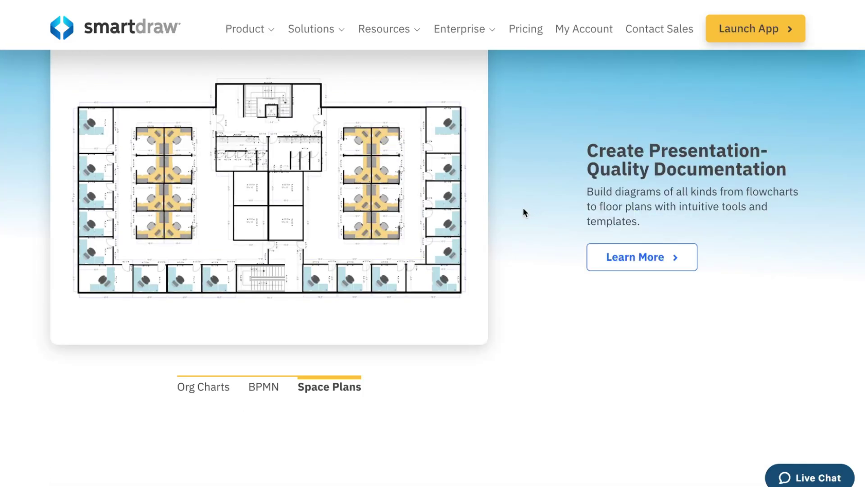
pyautogui.scroll(-16, 523, 207)
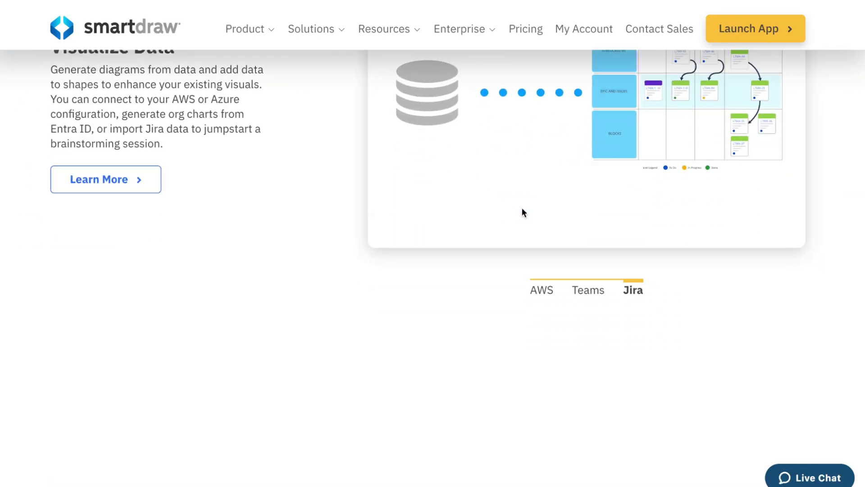
pyautogui.scroll(-3, 523, 211)
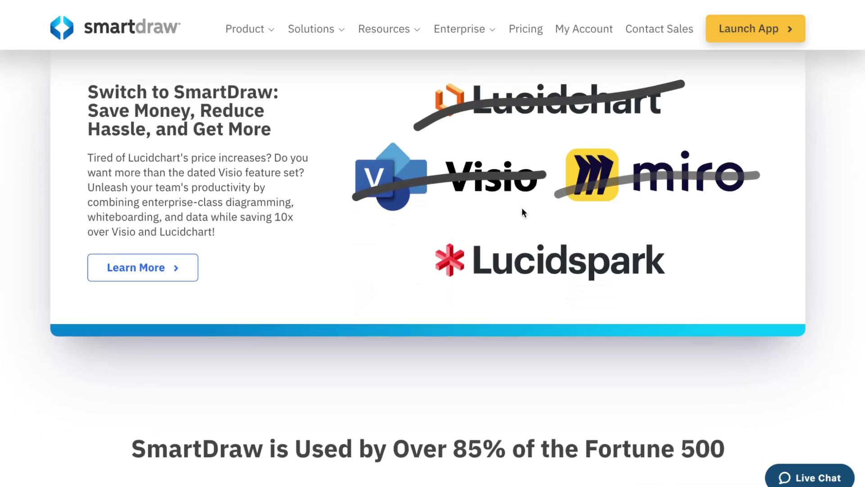
pyautogui.scroll(-10, 522, 211)
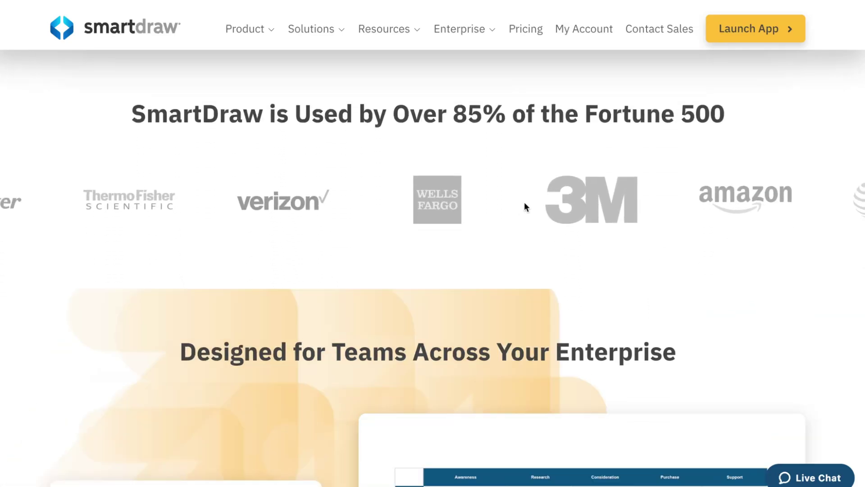
pyautogui.scroll(20, 527, 196)
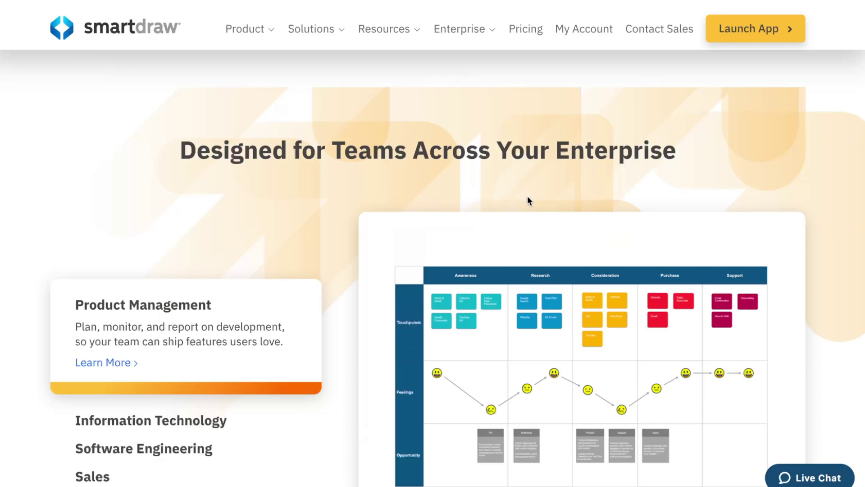
pyautogui.scroll(15, 523, 193)
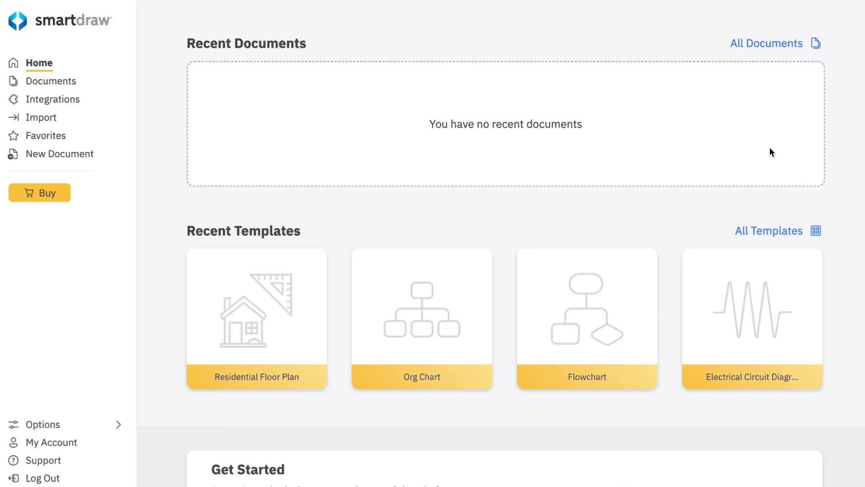
pyautogui.scroll(-2, 731, 153)
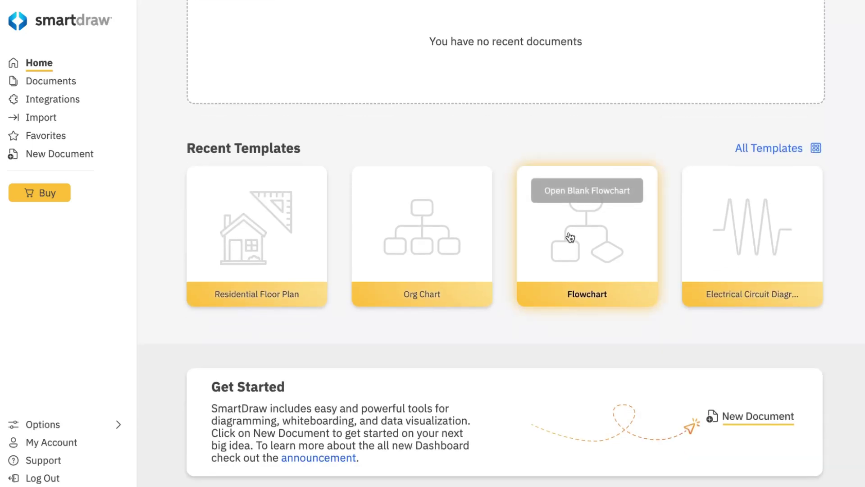
pyautogui.scroll(2, 451, 238)
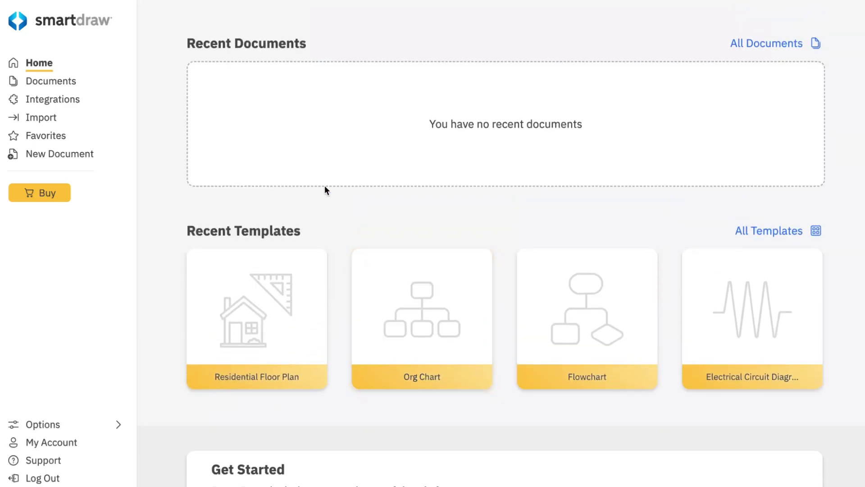
# - Open the Integrations overview, review the available app integrations, and return to the overview
pyautogui.click(60, 85)
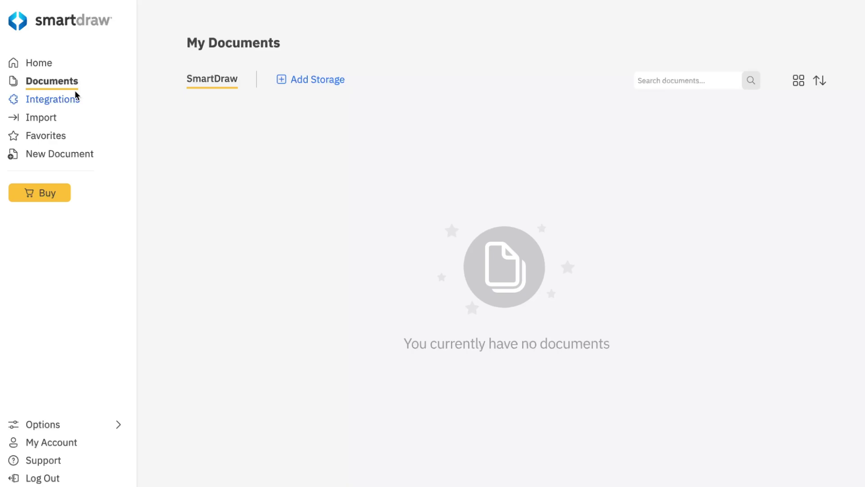
pyautogui.click(60, 103)
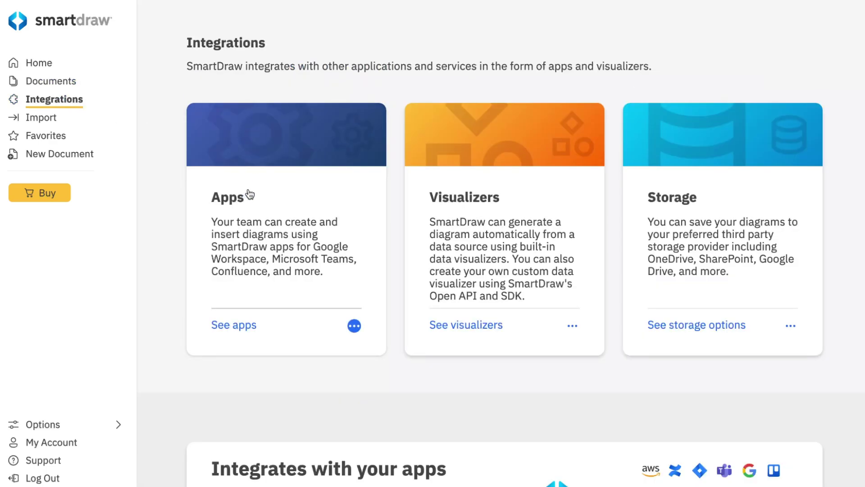
pyautogui.click(239, 327)
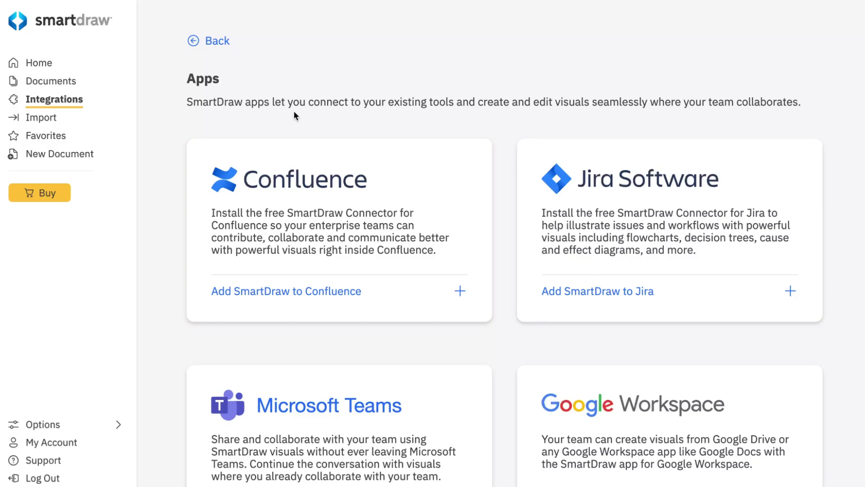
pyautogui.scroll(-2, 585, 222)
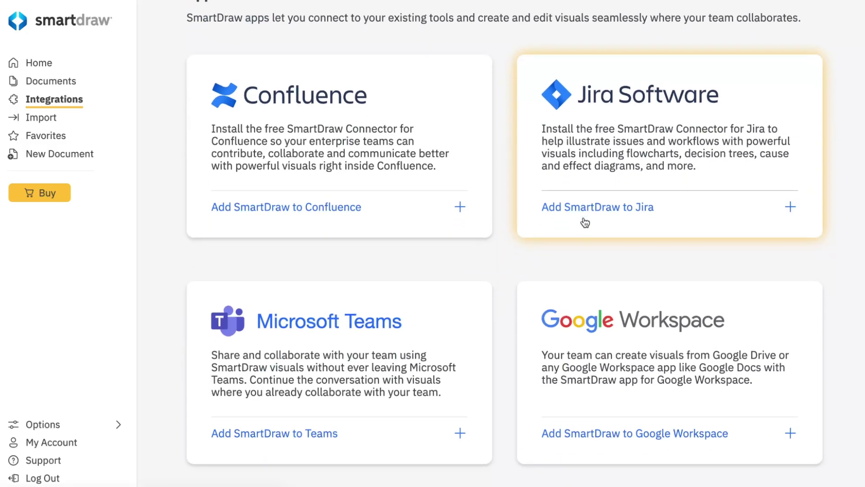
pyautogui.scroll(-5, 345, 285)
pyautogui.scroll(3, 346, 283)
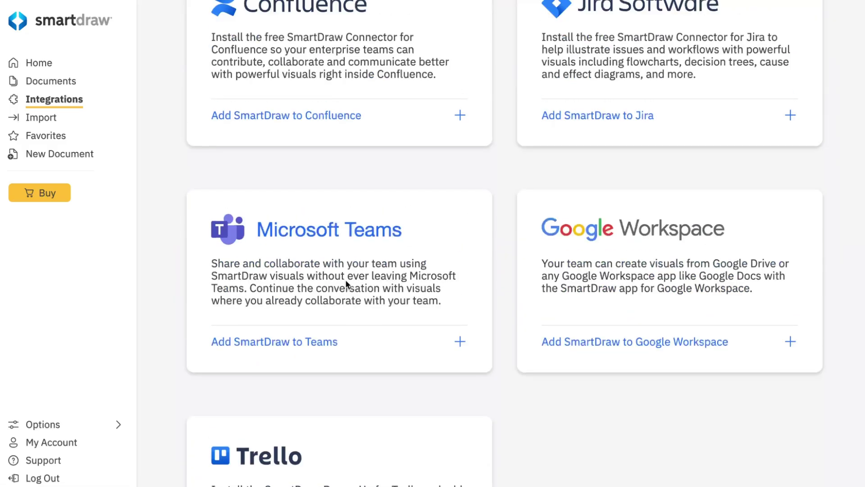
pyautogui.scroll(4, 346, 279)
pyautogui.click(194, 44)
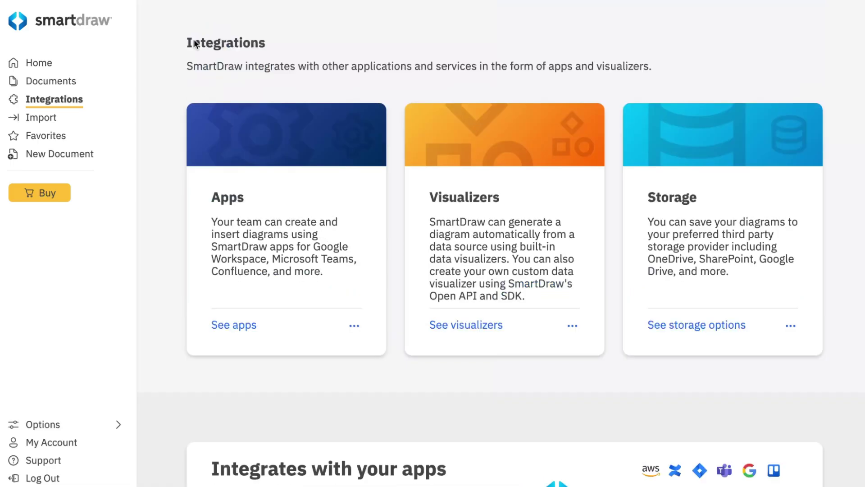
# - Browse the data Visualizers list, then go back to the Integrations overview
pyautogui.click(466, 326)
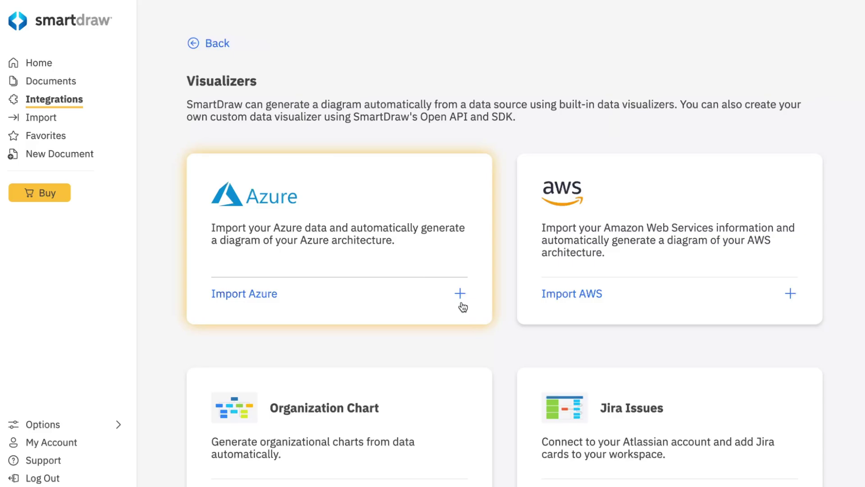
pyautogui.scroll(-7, 502, 327)
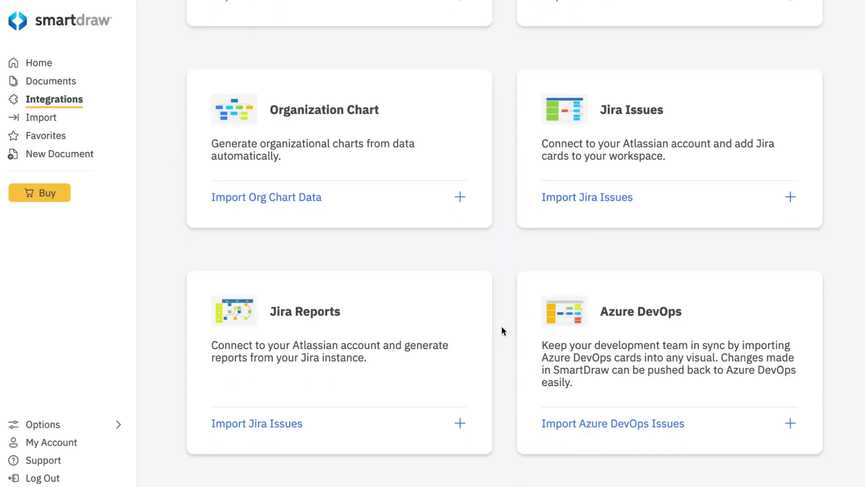
pyautogui.scroll(7, 502, 327)
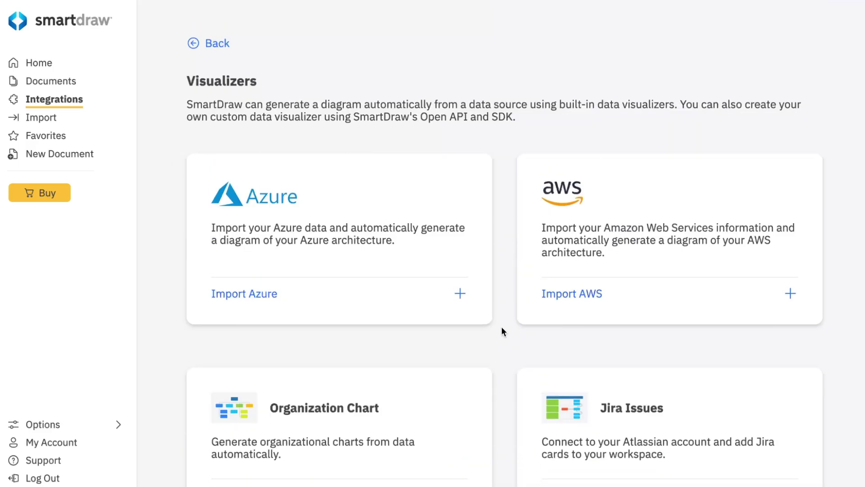
pyautogui.scroll(-3, 502, 327)
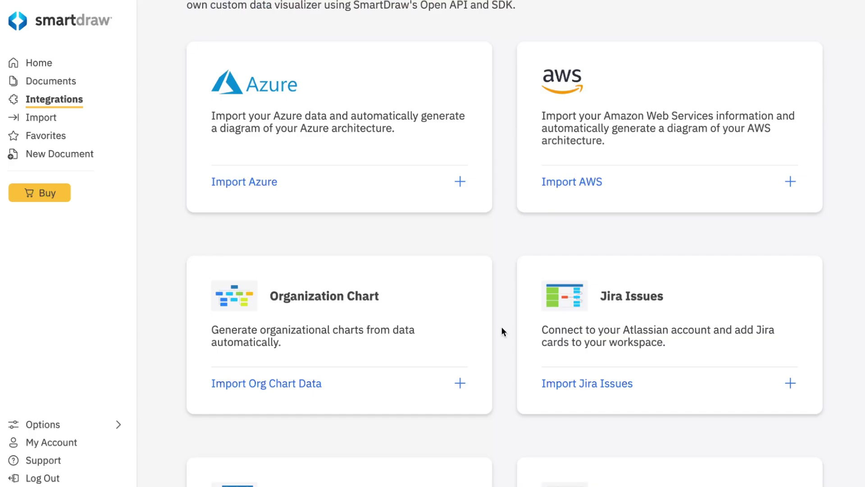
pyautogui.scroll(-3, 502, 328)
pyautogui.scroll(5, 202, 50)
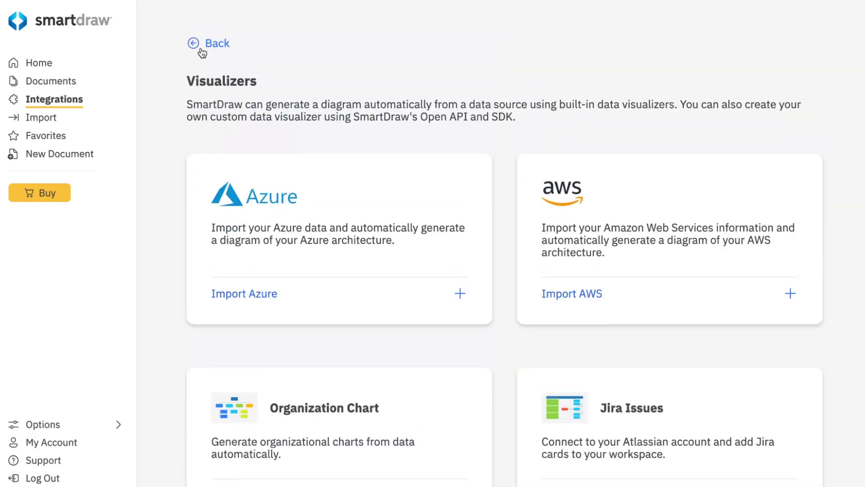
pyautogui.click(201, 49)
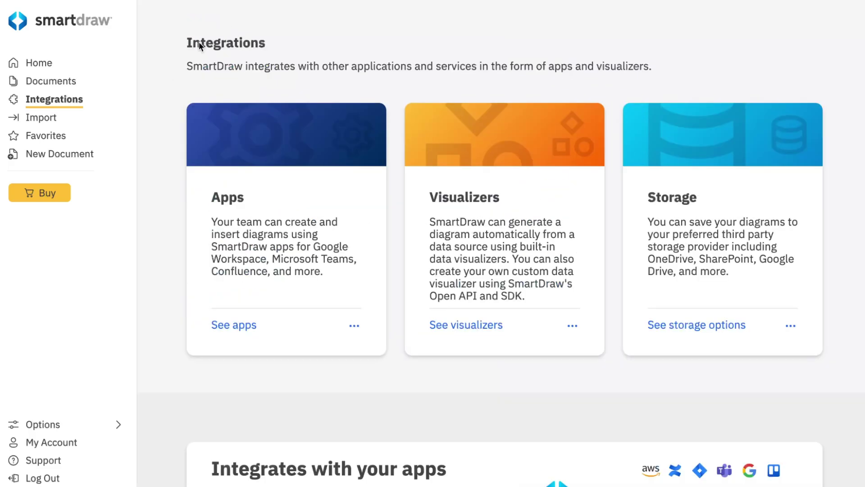
# - Review the storage integration options and return to the Integrations overview
pyautogui.click(676, 327)
pyautogui.scroll(-1, 528, 280)
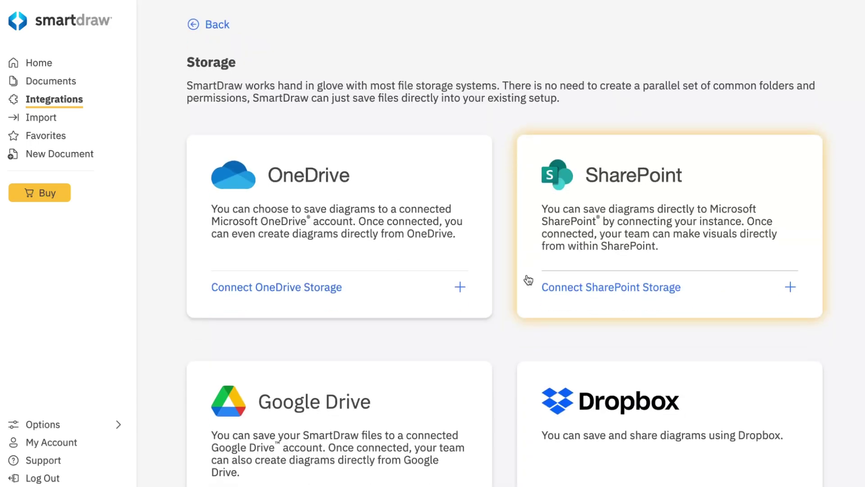
pyautogui.scroll(-2, 445, 174)
pyautogui.scroll(3, 158, 50)
pyautogui.click(194, 42)
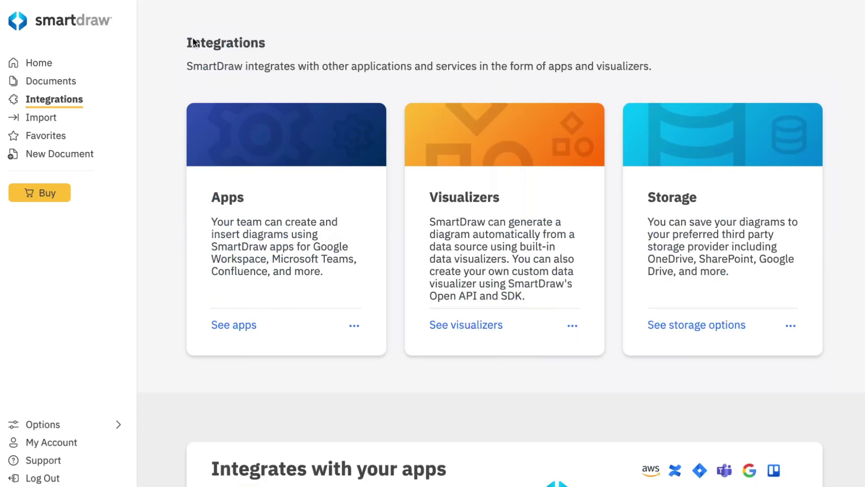
pyautogui.scroll(-2, 380, 190)
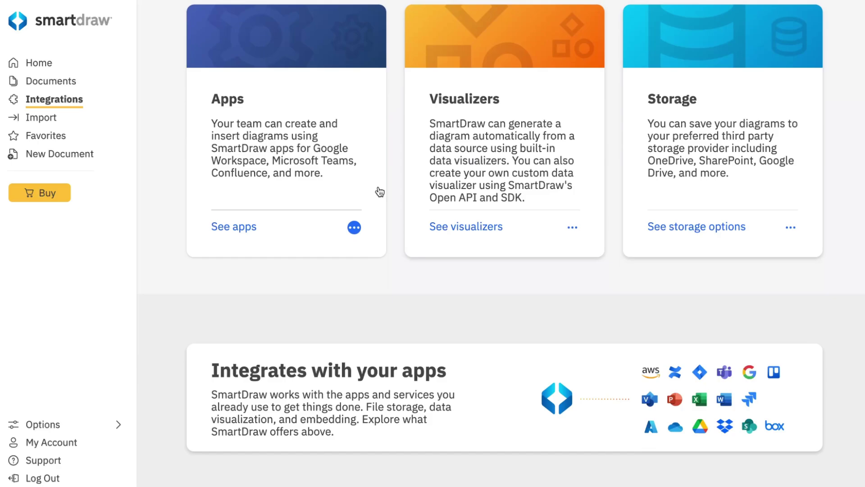
# - View the file Import options, then the empty Favorites page
pyautogui.click(52, 123)
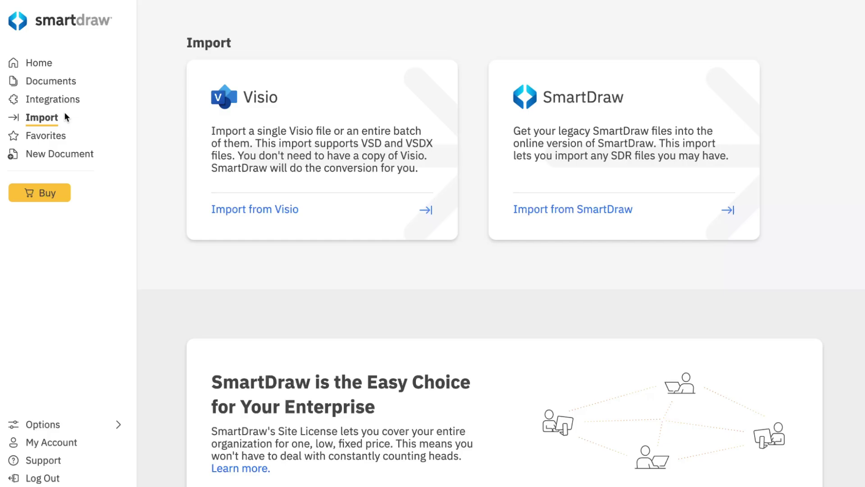
pyautogui.click(41, 135)
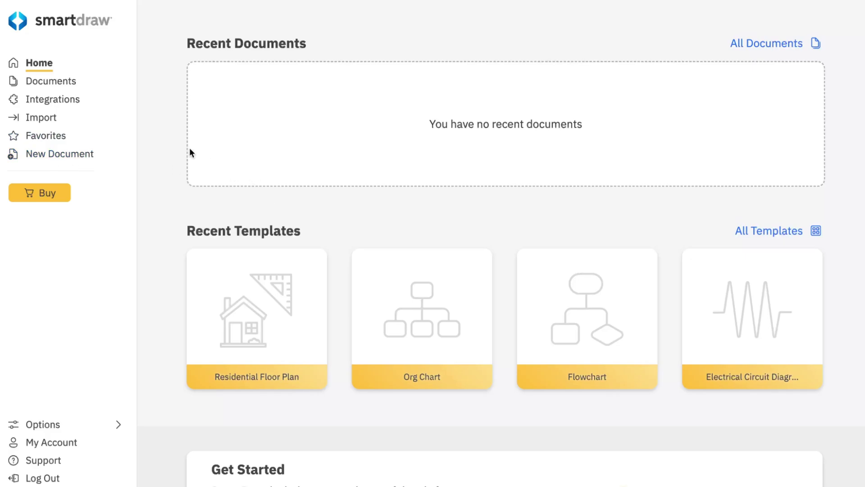
# - Open All Templates and scroll the New Document gallery down to the Infographics category
pyautogui.click(767, 232)
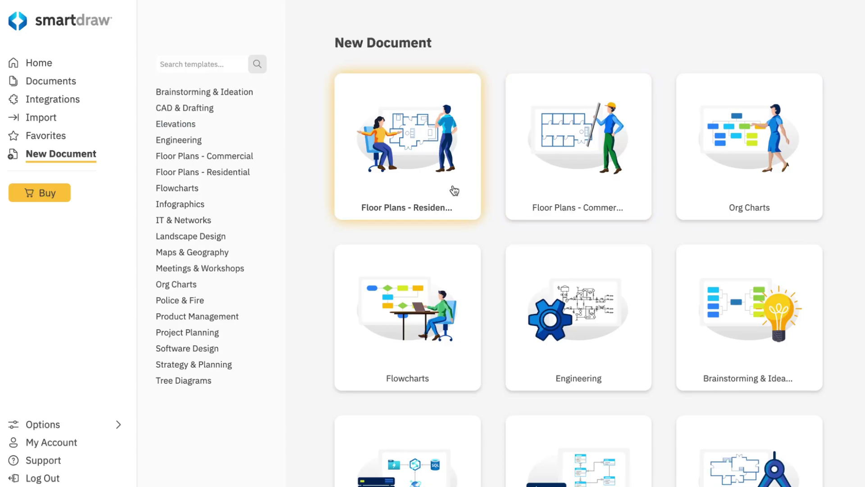
pyautogui.scroll(-2, 643, 237)
pyautogui.scroll(-5, 643, 235)
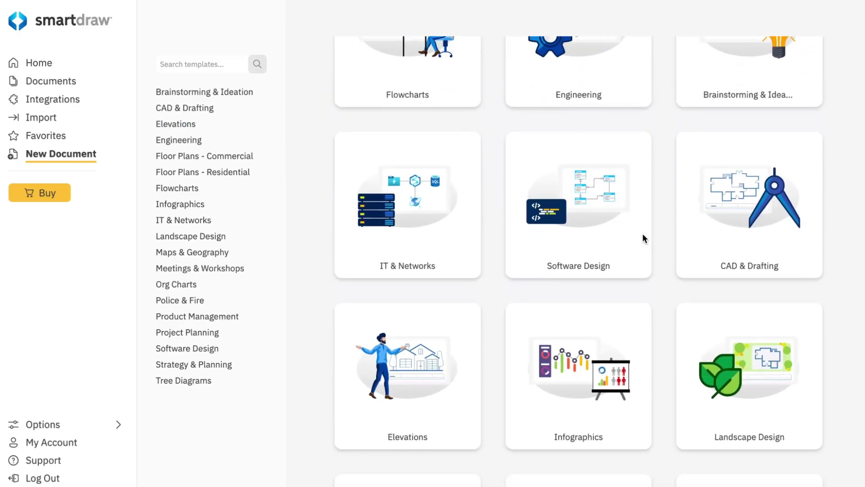
pyautogui.scroll(-2, 644, 239)
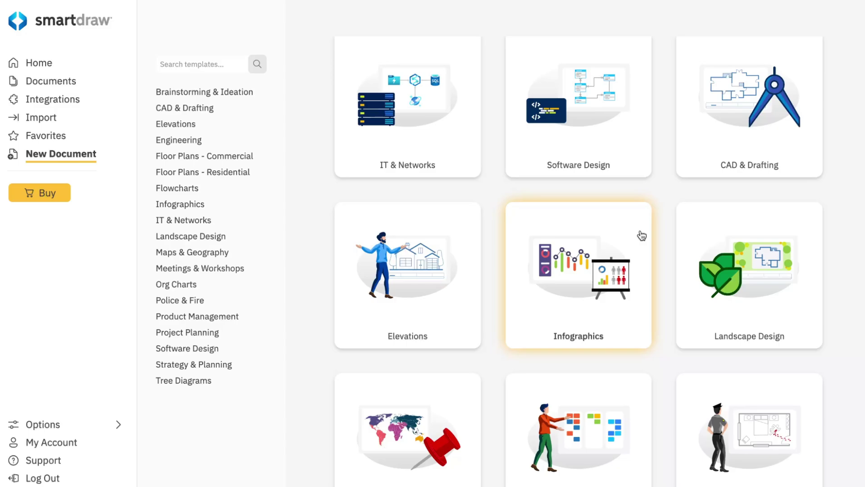
pyautogui.scroll(-3, 563, 301)
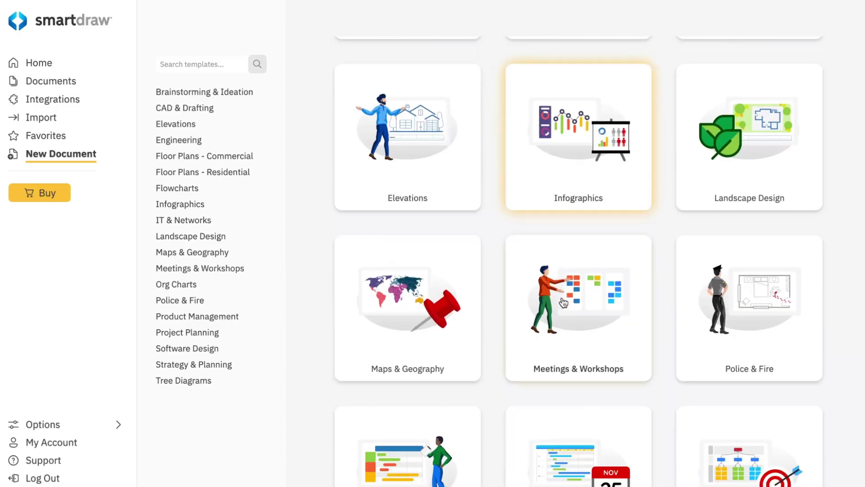
pyautogui.scroll(-1, 530, 290)
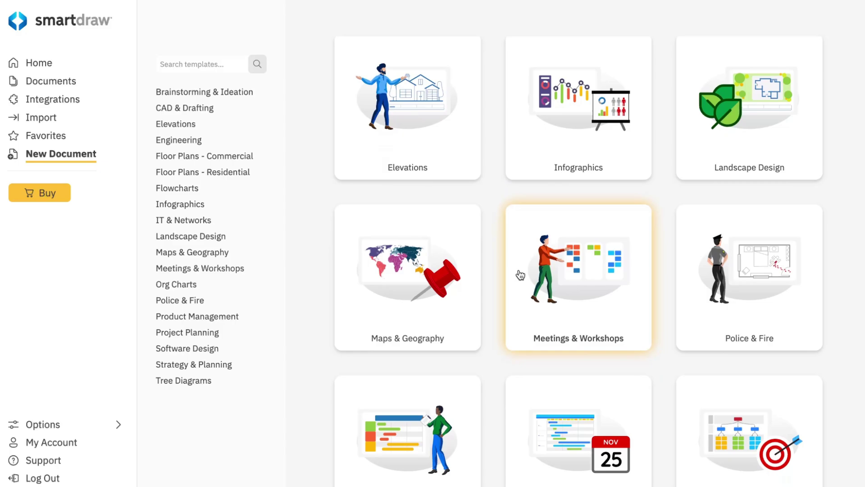
pyautogui.scroll(-4, 521, 274)
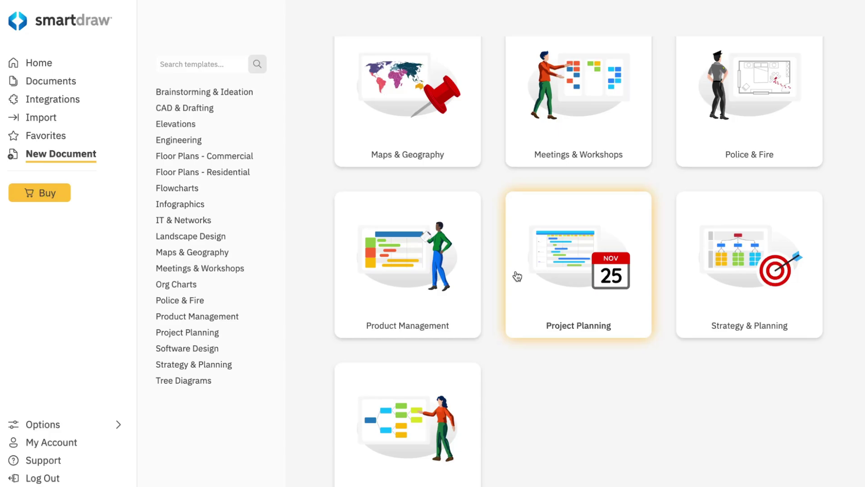
pyautogui.scroll(9, 517, 276)
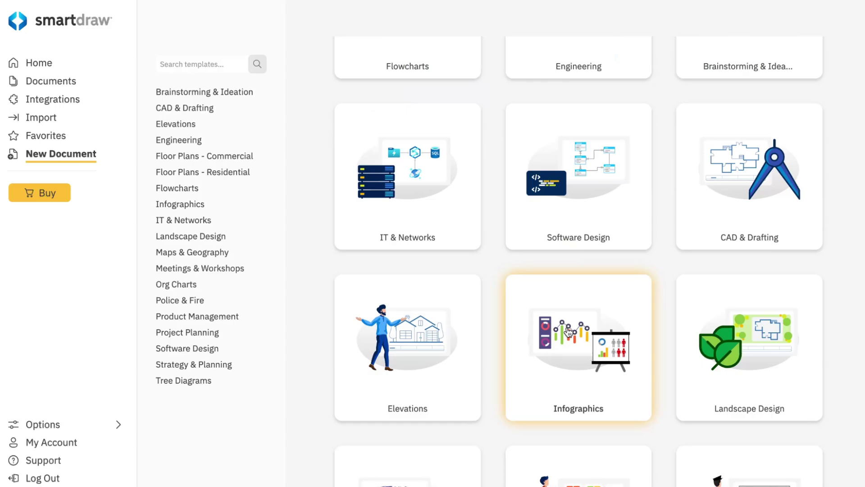
# - Show the Infographics templates and scroll down to the Timeline Infographic designs
pyautogui.click(569, 330)
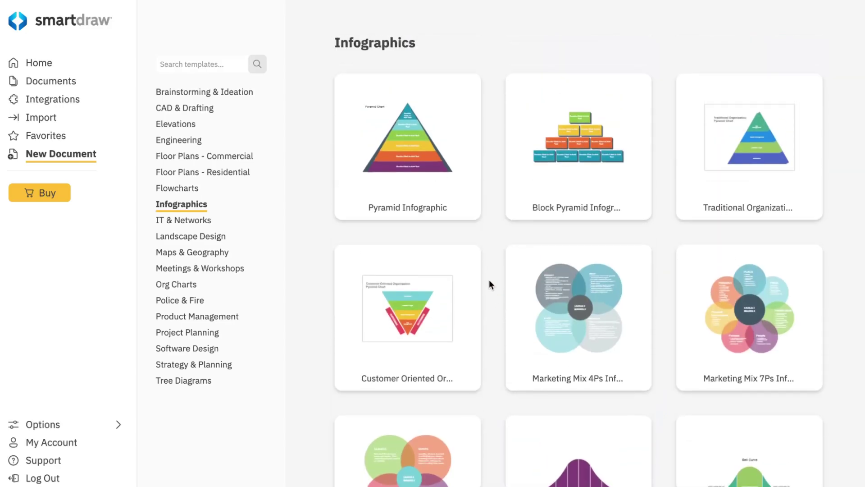
pyautogui.moveTo(448, 182)
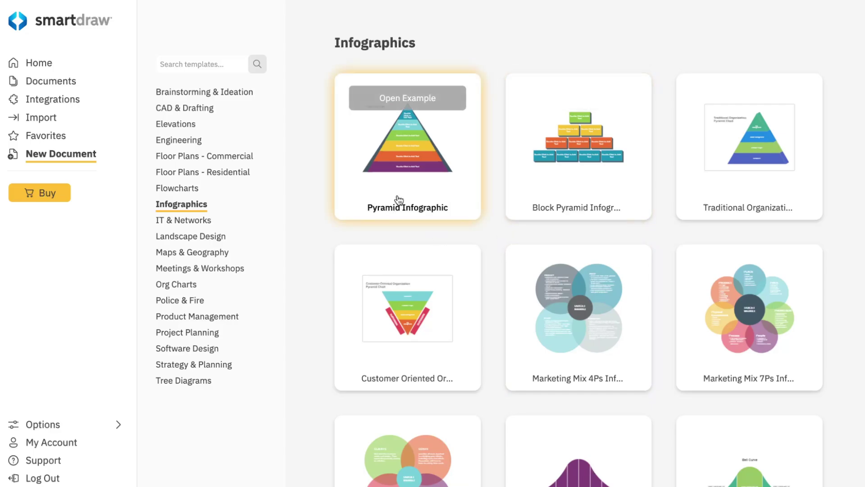
pyautogui.moveTo(578, 219)
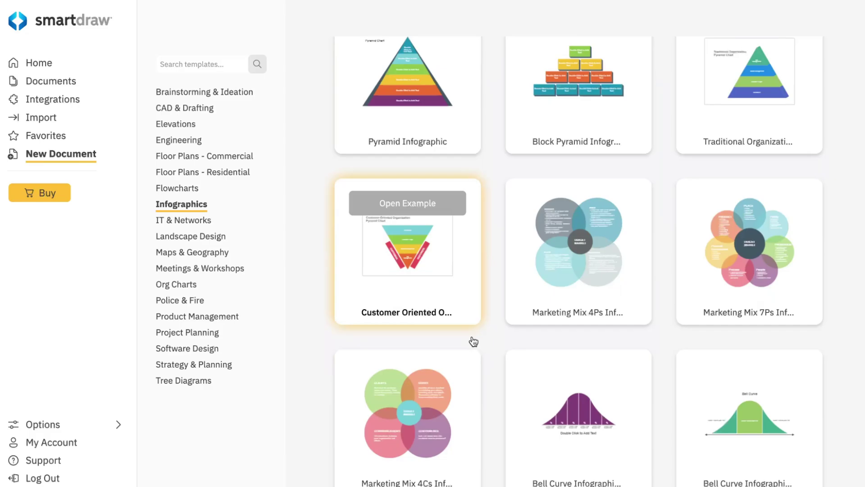
pyautogui.scroll(-6, 473, 341)
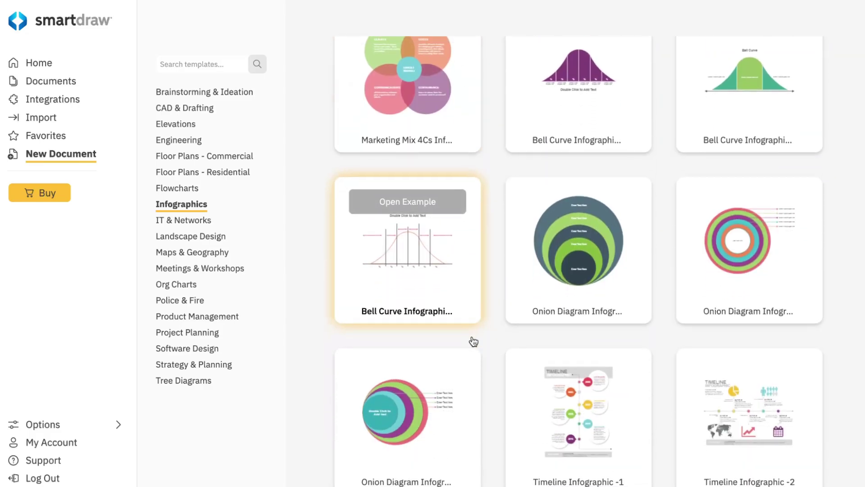
pyautogui.scroll(-3, 473, 341)
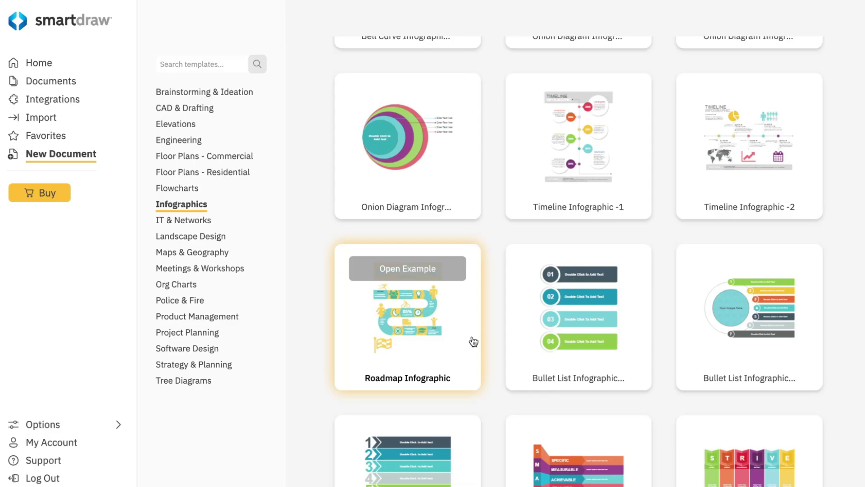
pyautogui.scroll(7, 473, 342)
pyautogui.scroll(-2, 631, 365)
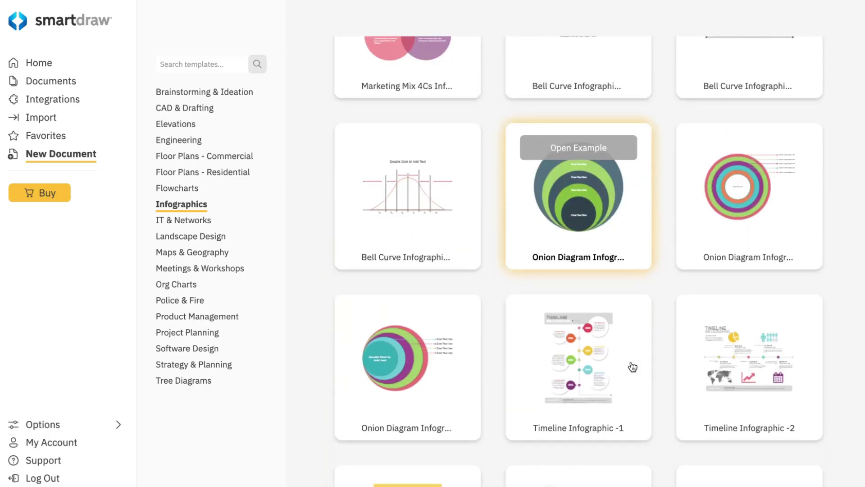
pyautogui.scroll(1, 610, 358)
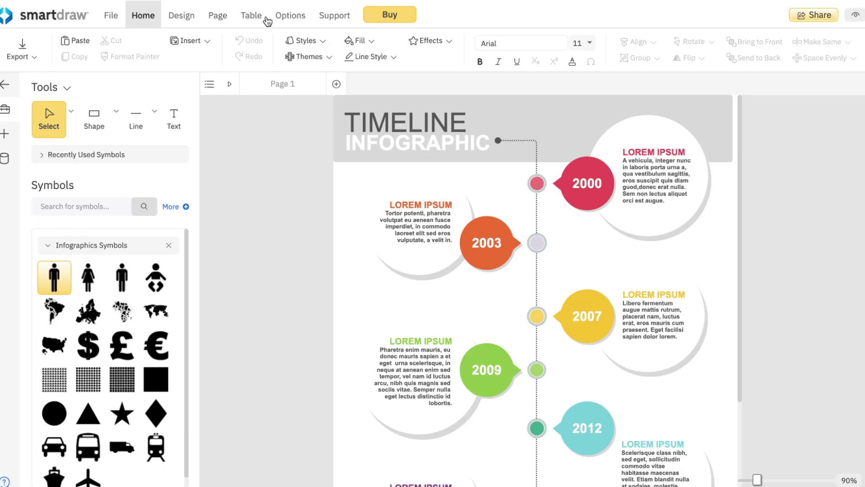
# - Look over the File tab commands, then return to the Home ribbon commands
pyautogui.click(112, 17)
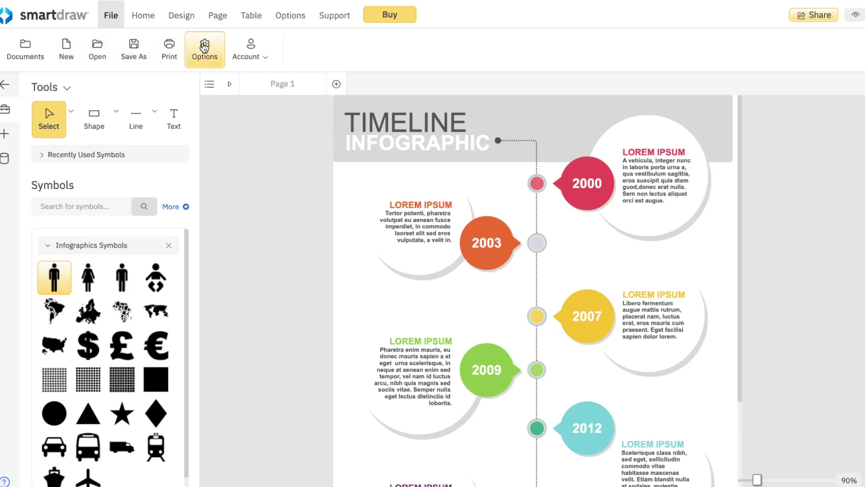
pyautogui.click(140, 20)
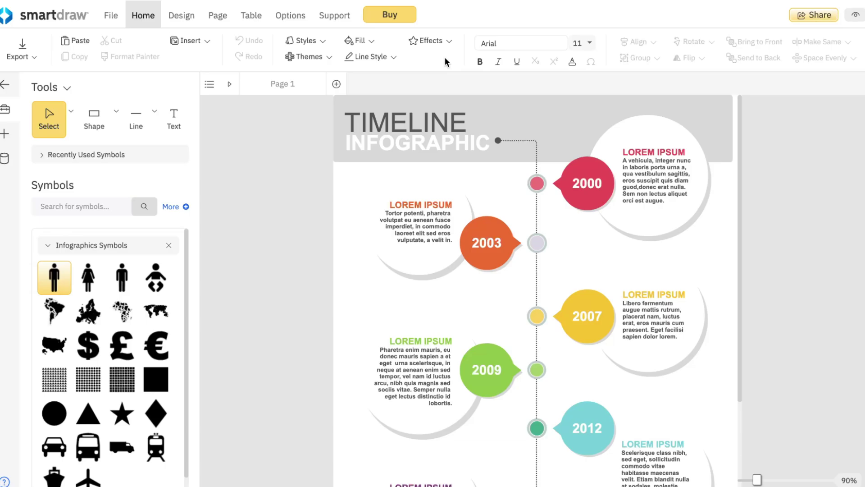
# - Turn bold on, select the LOREM IPSUM block beside 2003, and show the Page settings
pyautogui.click(477, 62)
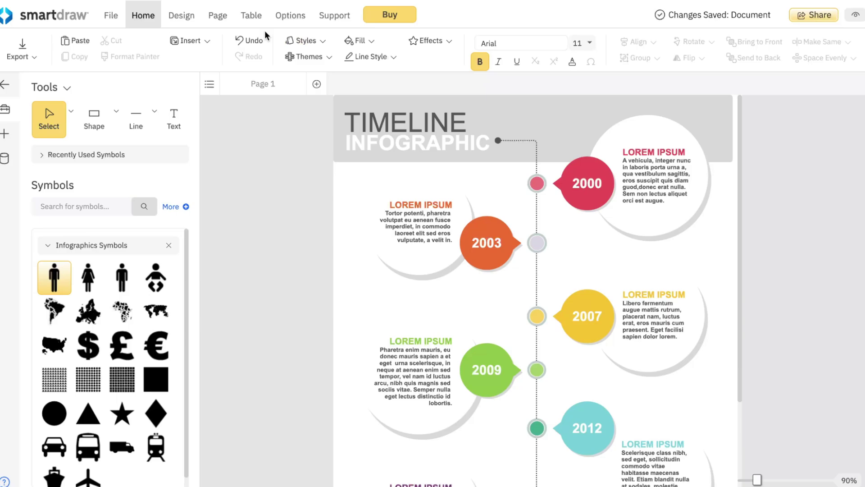
pyautogui.click(178, 18)
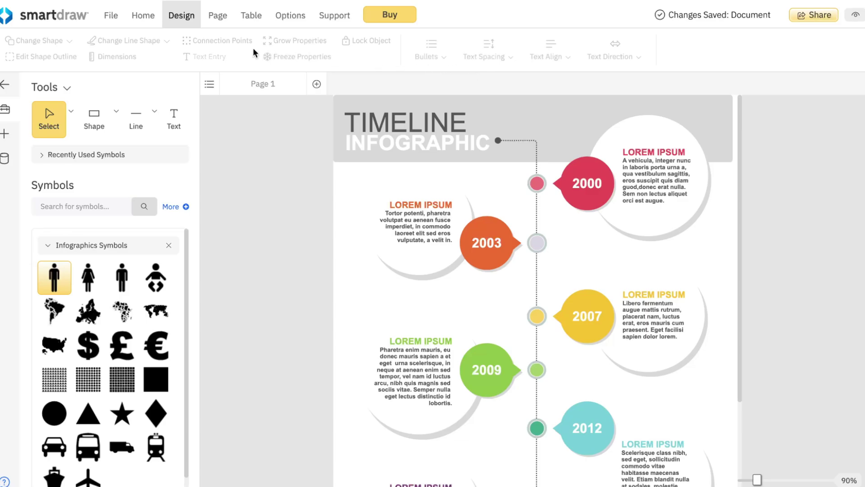
pyautogui.click(418, 216)
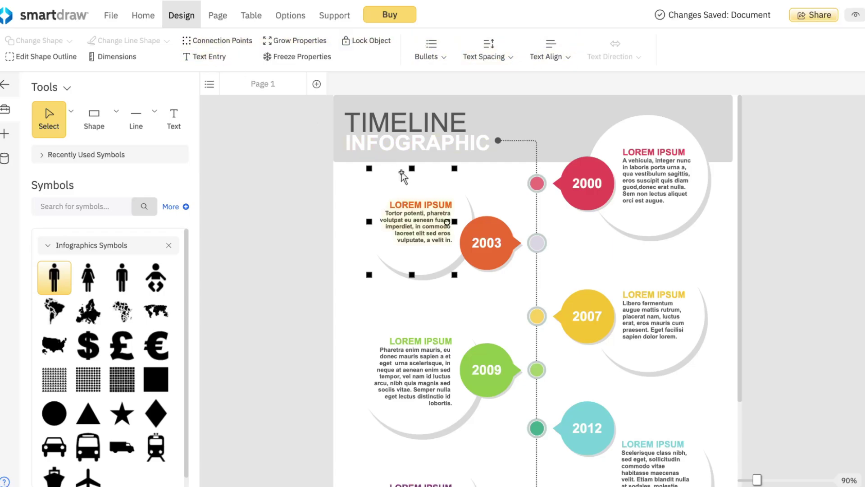
pyautogui.click(490, 243)
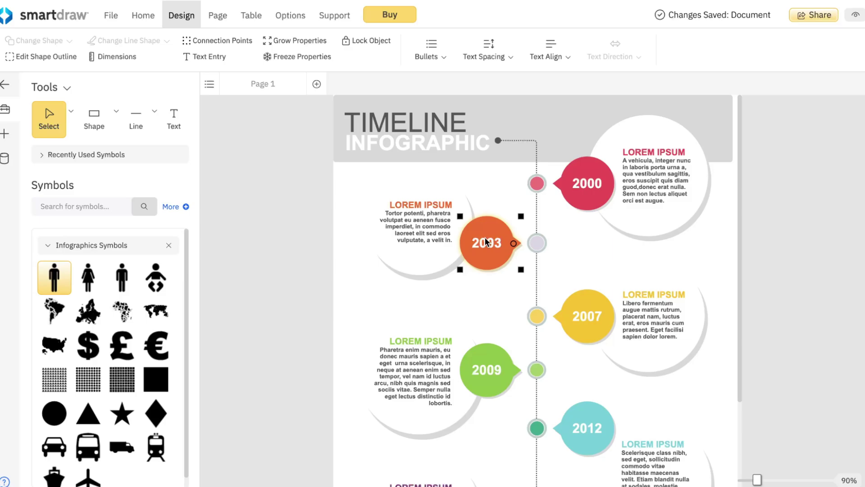
pyautogui.click(420, 219)
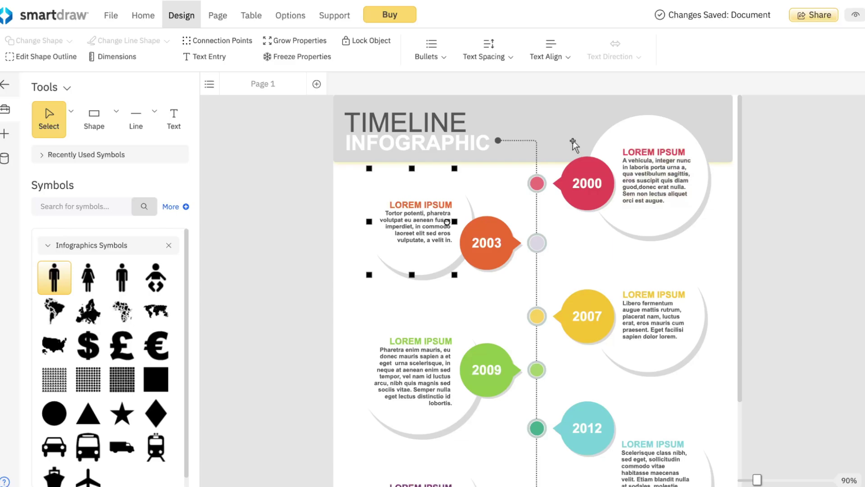
pyautogui.click(217, 17)
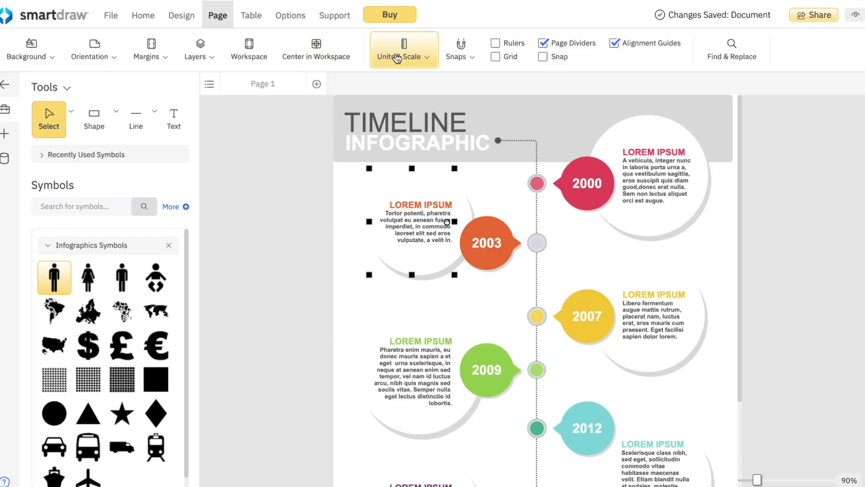
# - Try a yellow page background, undo it back to white, then show the Table options
pyautogui.click(52, 55)
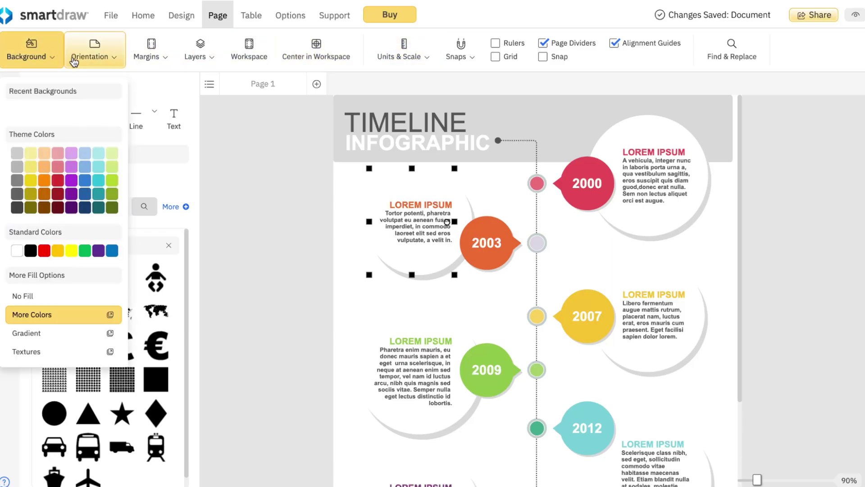
pyautogui.click(33, 182)
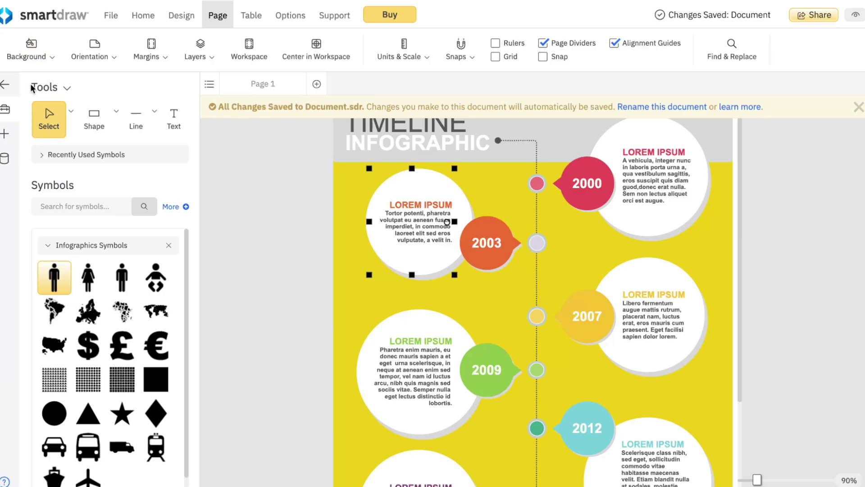
pyautogui.hotkey('ctrl', 'z')
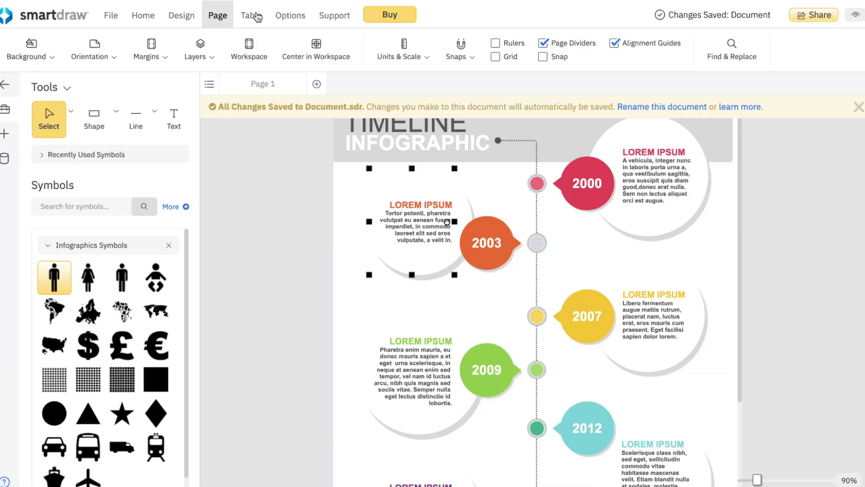
pyautogui.click(255, 16)
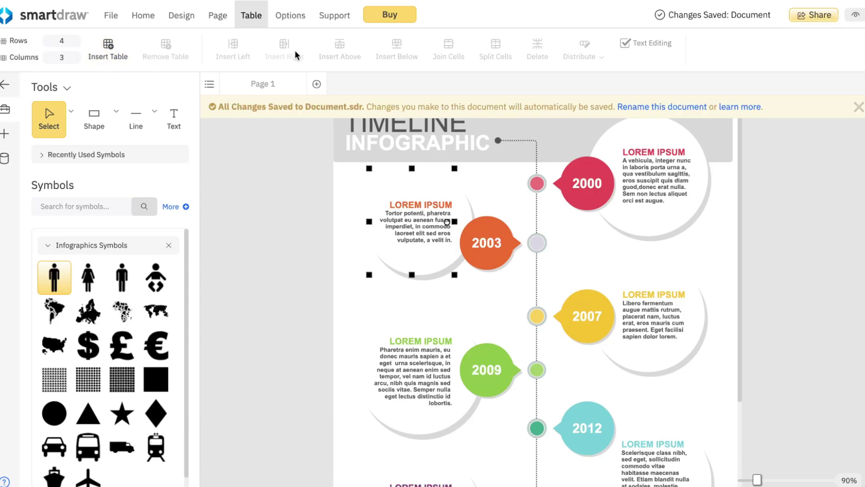
# - Show the Options commands and toggle the tools and symbols panel to hidden
pyautogui.click(289, 18)
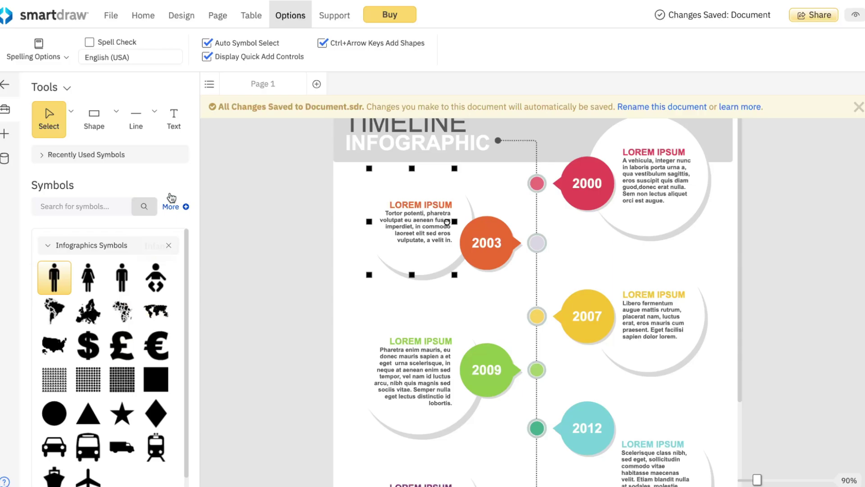
pyautogui.click(2, 87)
pyautogui.click(3, 85)
pyautogui.click(3, 85)
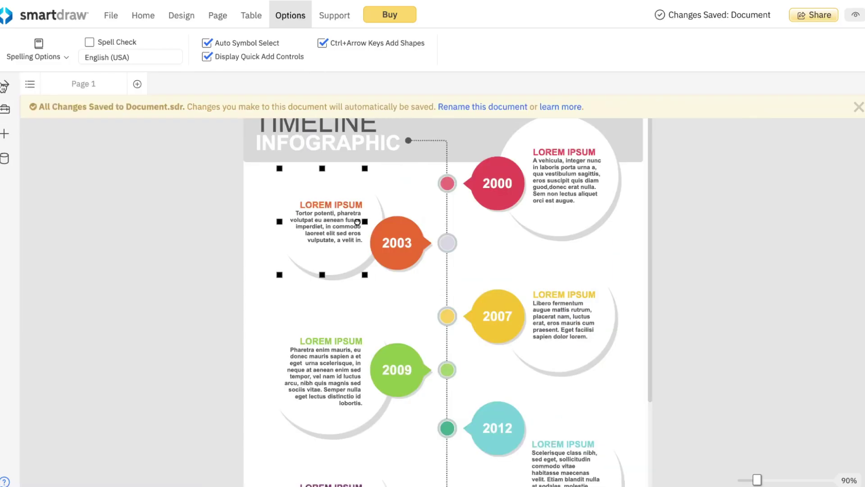
pyautogui.click(4, 85)
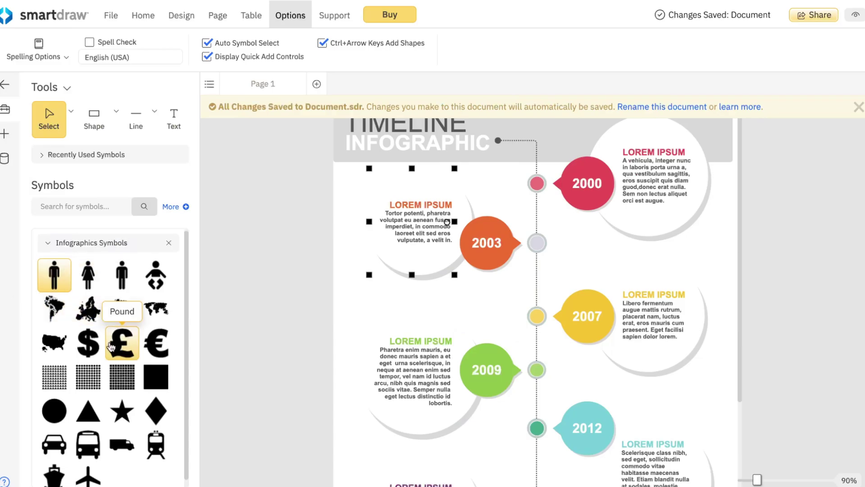
pyautogui.scroll(-1, 122, 345)
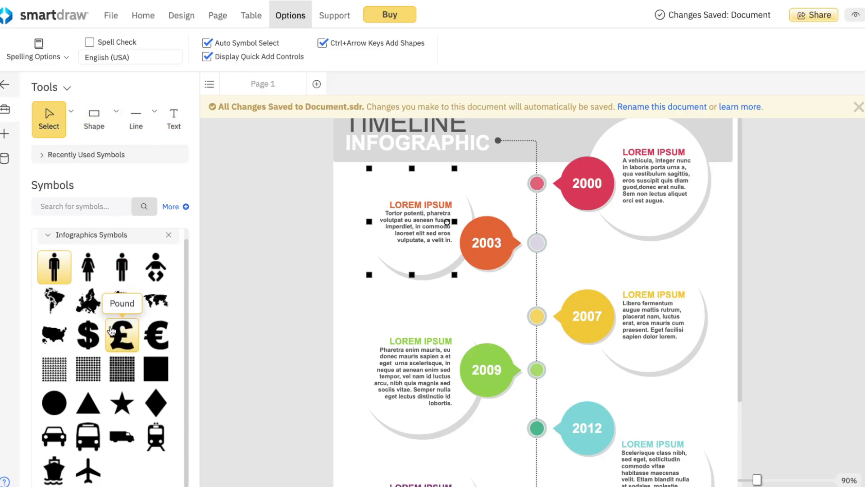
pyautogui.click(5, 141)
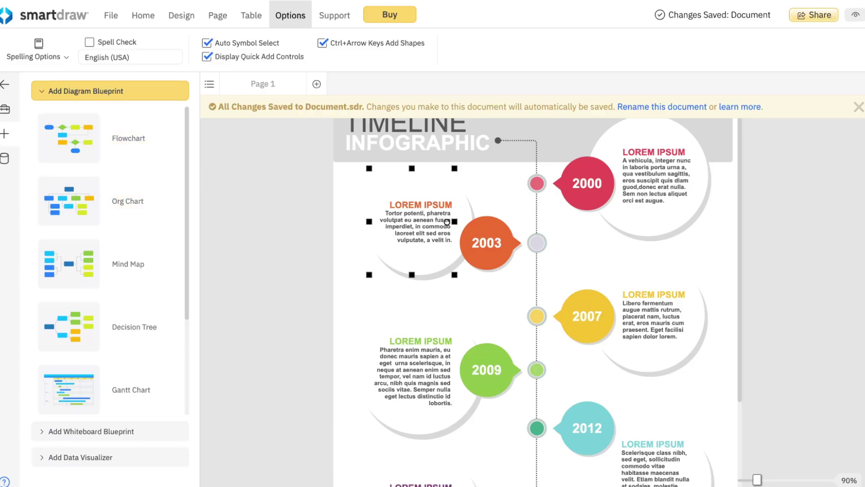
pyautogui.moveTo(100, 188)
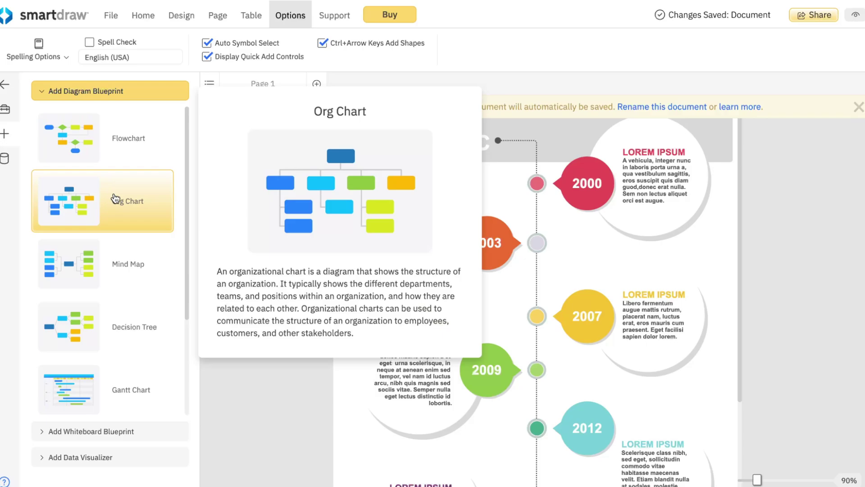
pyautogui.scroll(-3, 114, 198)
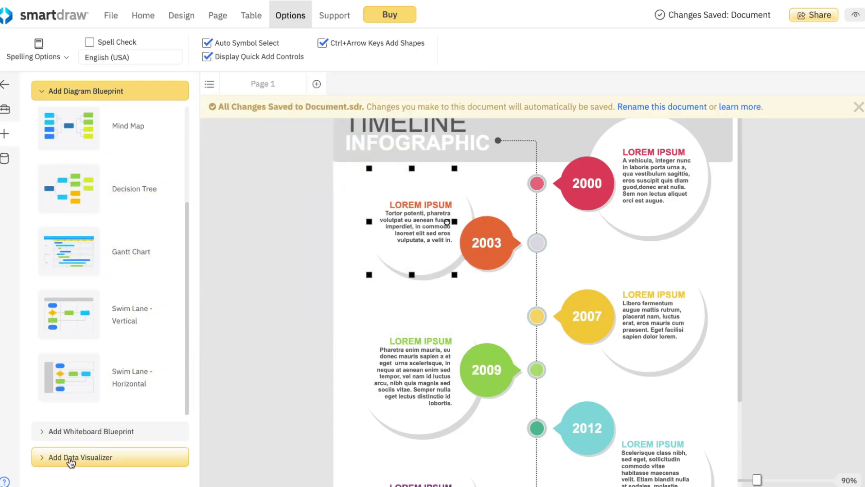
pyautogui.click(6, 159)
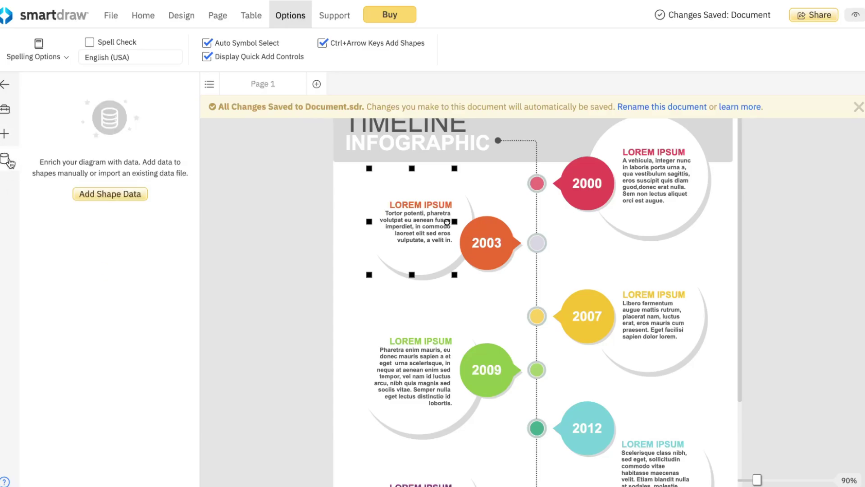
pyautogui.click(4, 110)
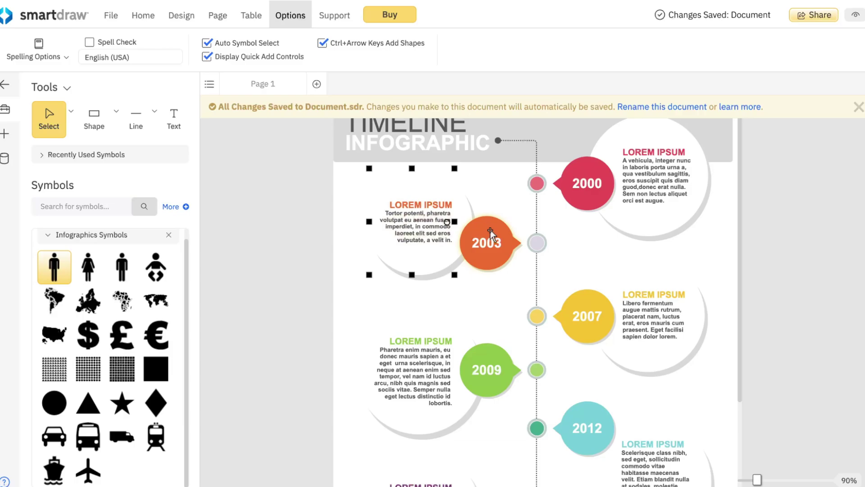
# - Dismiss the changes-saved notice
pyautogui.click(857, 108)
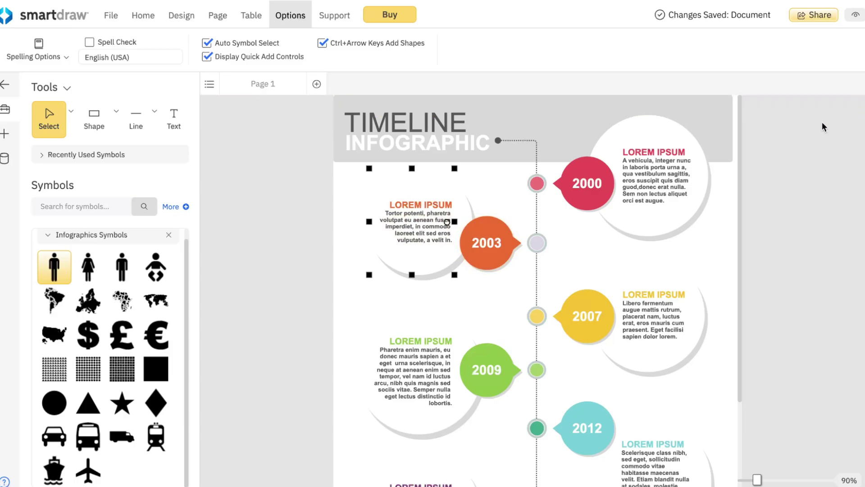
pyautogui.scroll(-3, 512, 354)
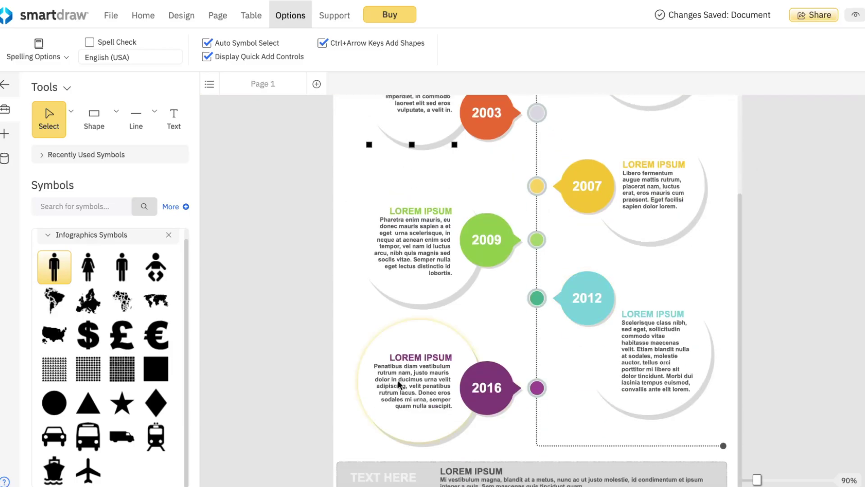
pyautogui.scroll(3, 586, 390)
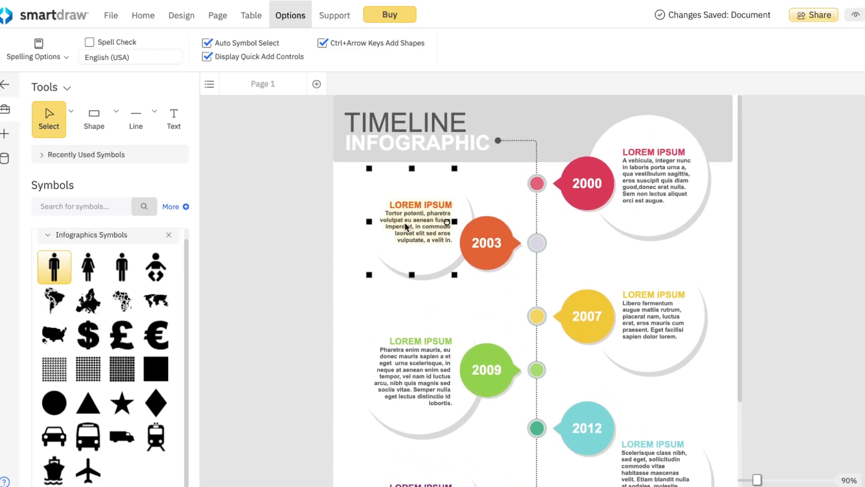
# - Replace the 2003 entry's body text with 'Hello'
pyautogui.click(419, 233)
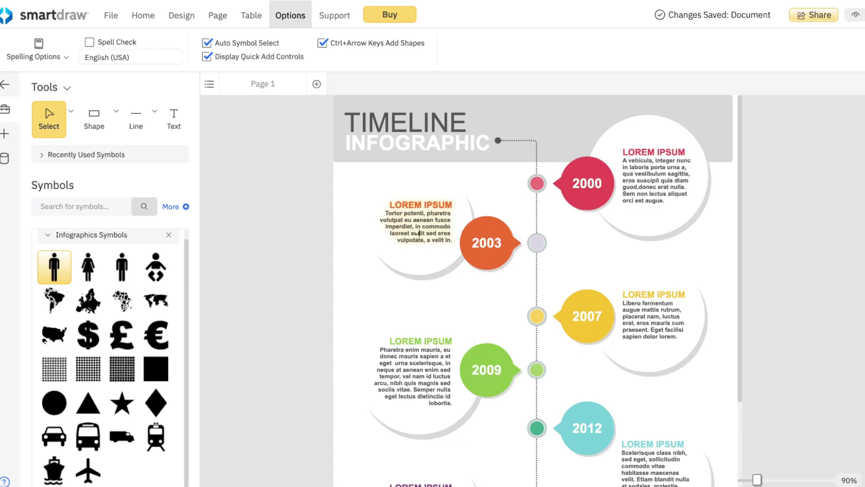
pyautogui.write('ae')
pyautogui.moveTo(452, 242); pyautogui.dragTo(383, 211)
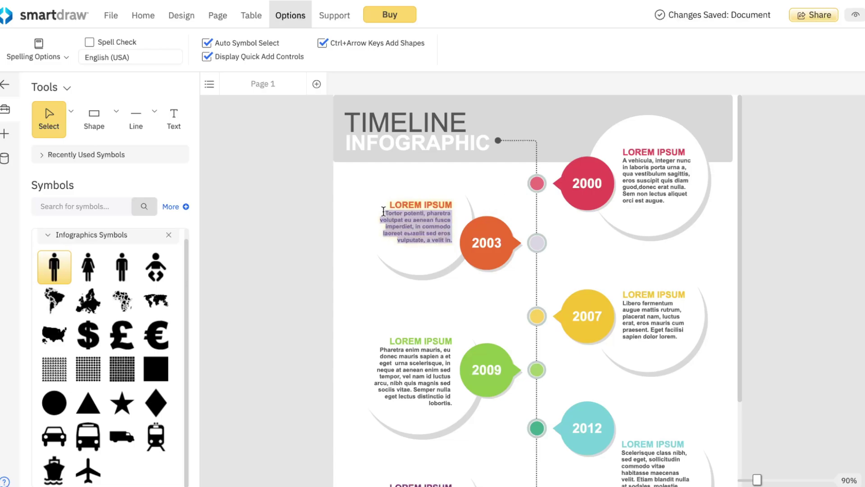
pyautogui.write('Hello')
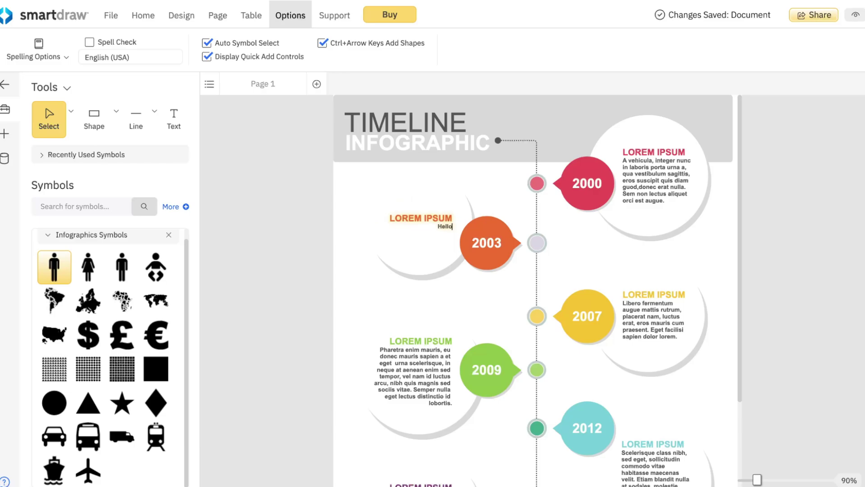
pyautogui.click(600, 217)
# - Try sharing the timeline, dismiss the Purchased Copy Required notice, and go to Buy SmartDraw
pyautogui.click(825, 22)
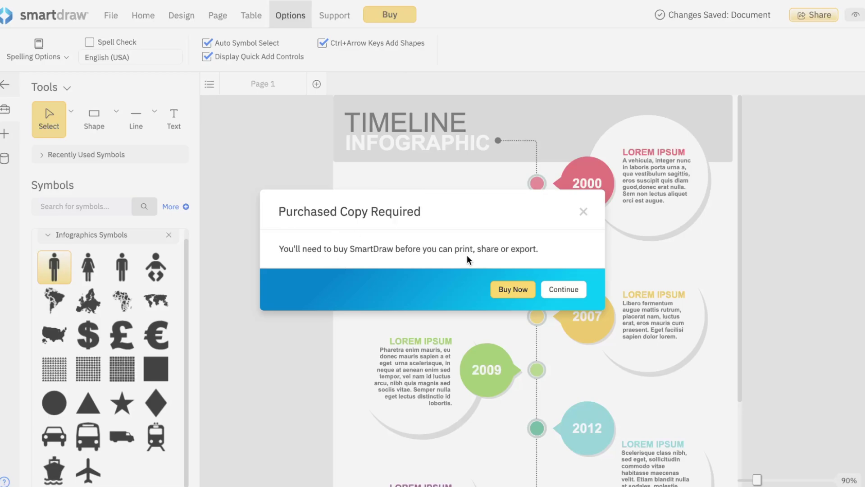
pyautogui.click(583, 211)
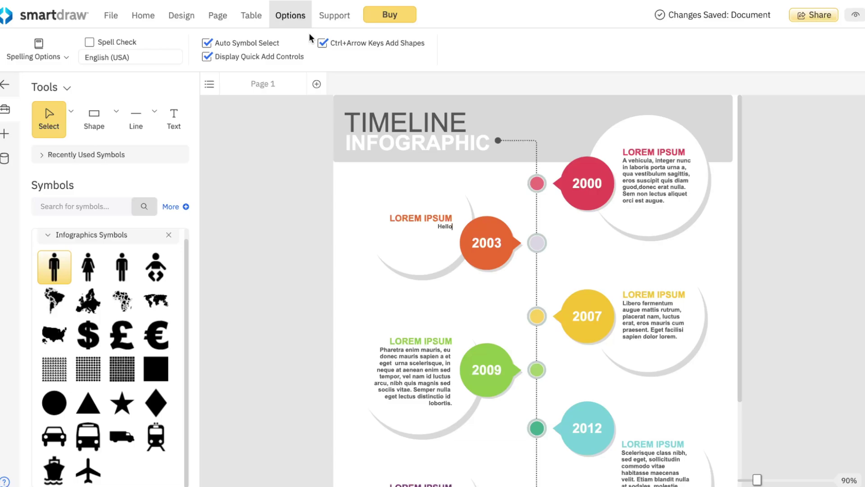
pyautogui.click(389, 14)
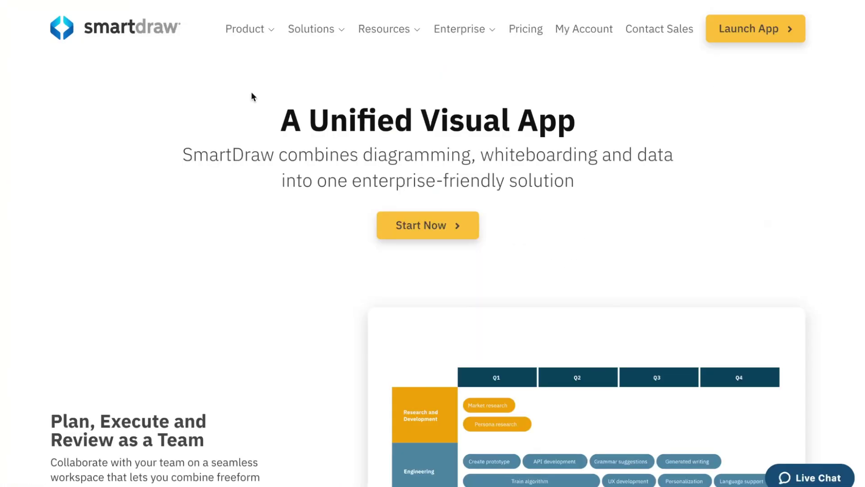
# - Browse the Purchase SmartDraw pricing page for the Single User and Multiple Users plans
pyautogui.click(525, 28)
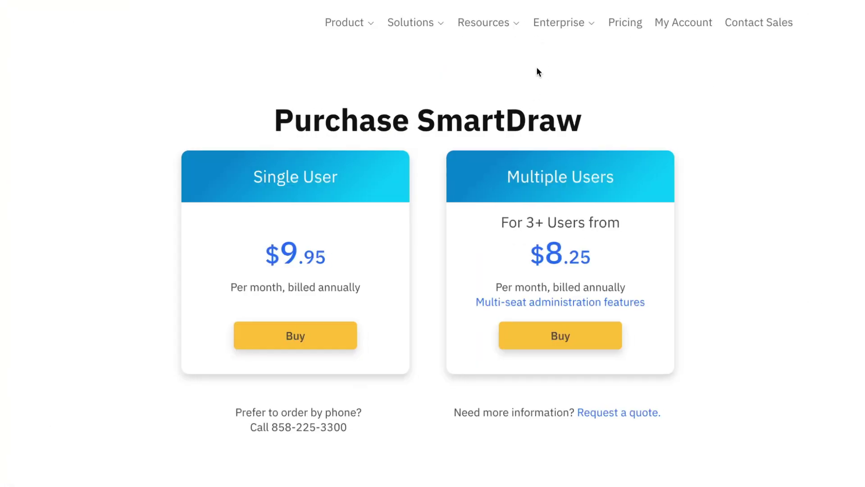
pyautogui.scroll(-1, 315, 118)
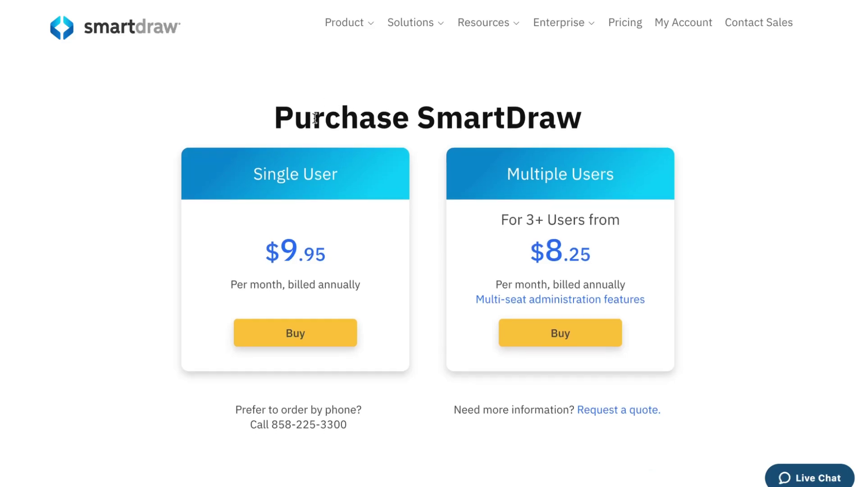
pyautogui.scroll(-1, 302, 103)
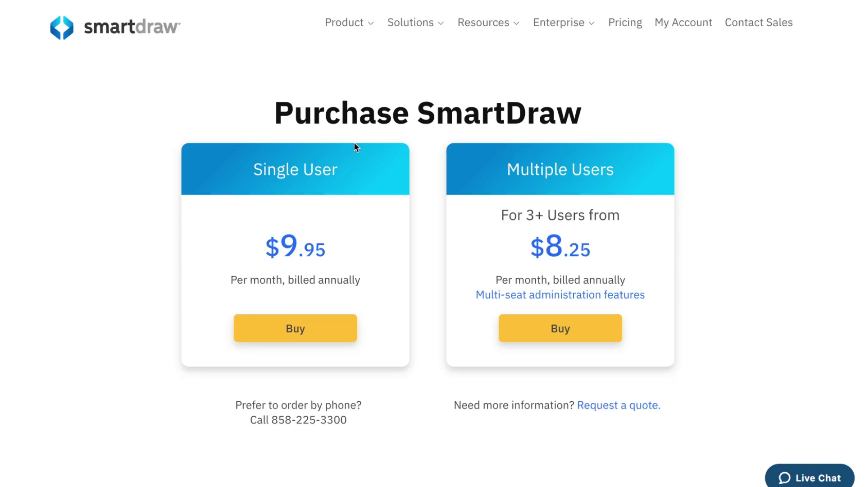
pyautogui.scroll(-1, 341, 126)
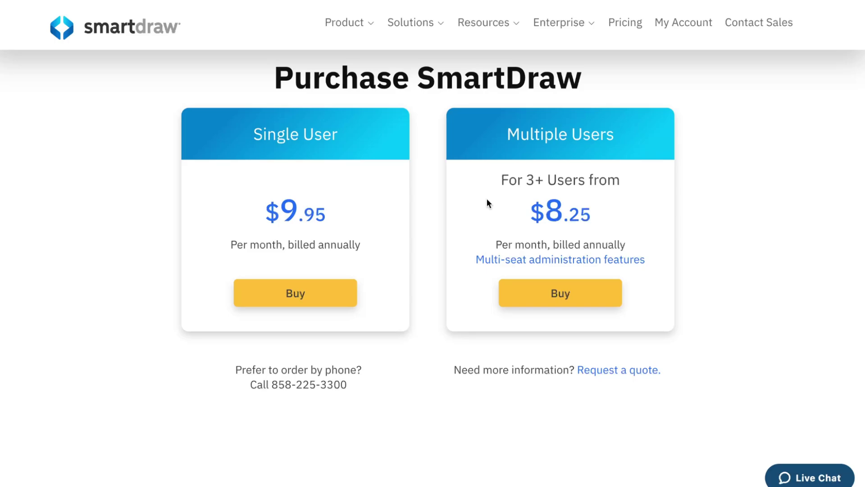
pyautogui.scroll(-3, 451, 239)
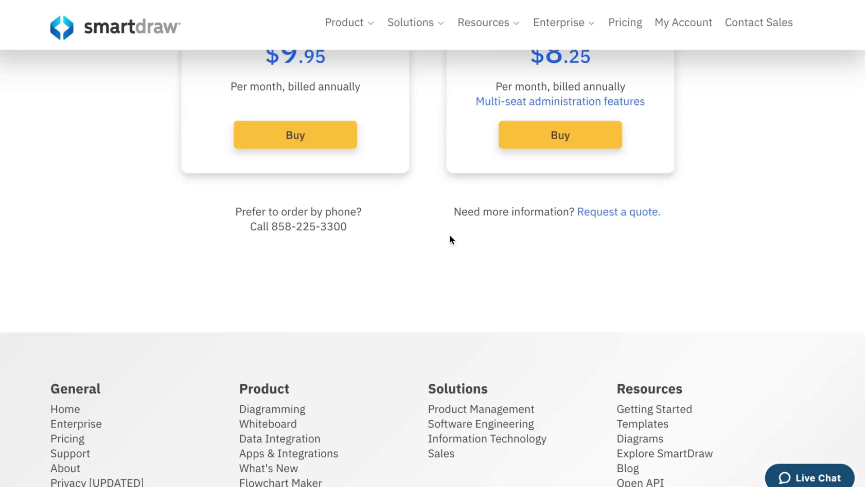
pyautogui.scroll(4, 450, 235)
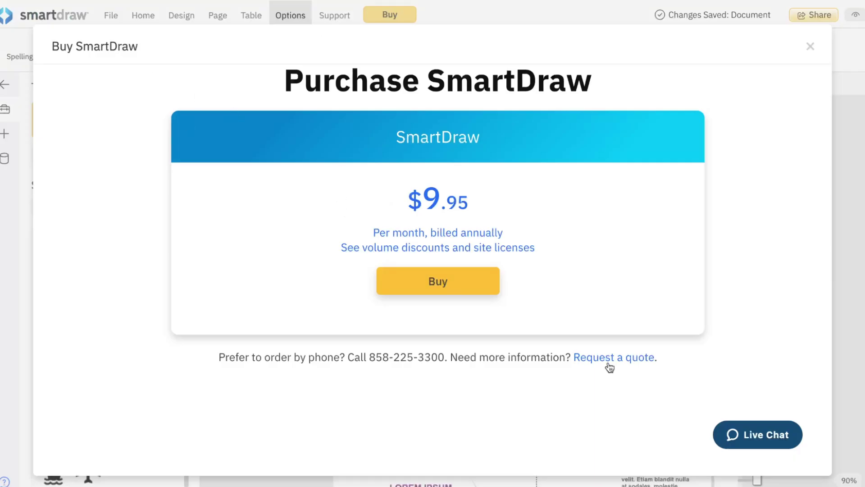
# - Close the Buy SmartDraw dialog and show the File commands beside the timeline
pyautogui.click(810, 48)
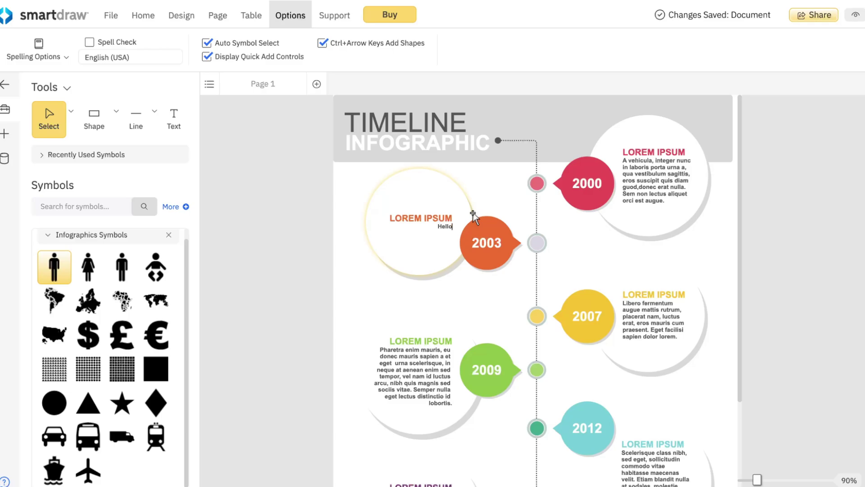
pyautogui.click(108, 26)
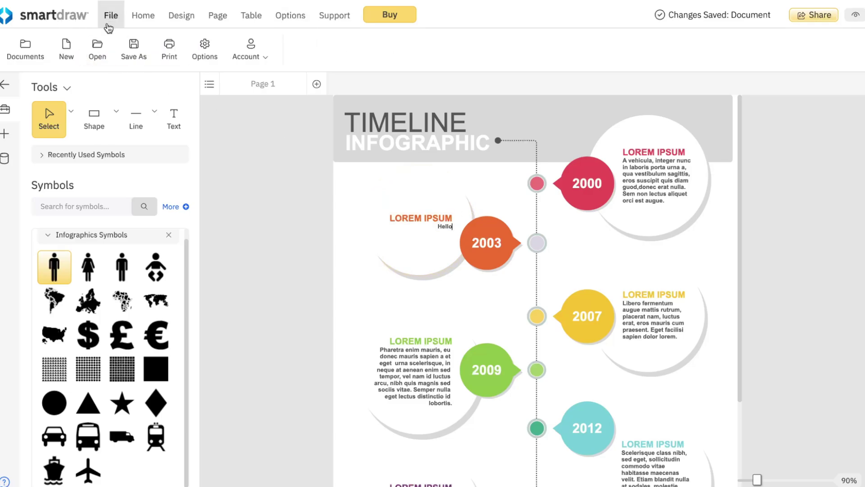